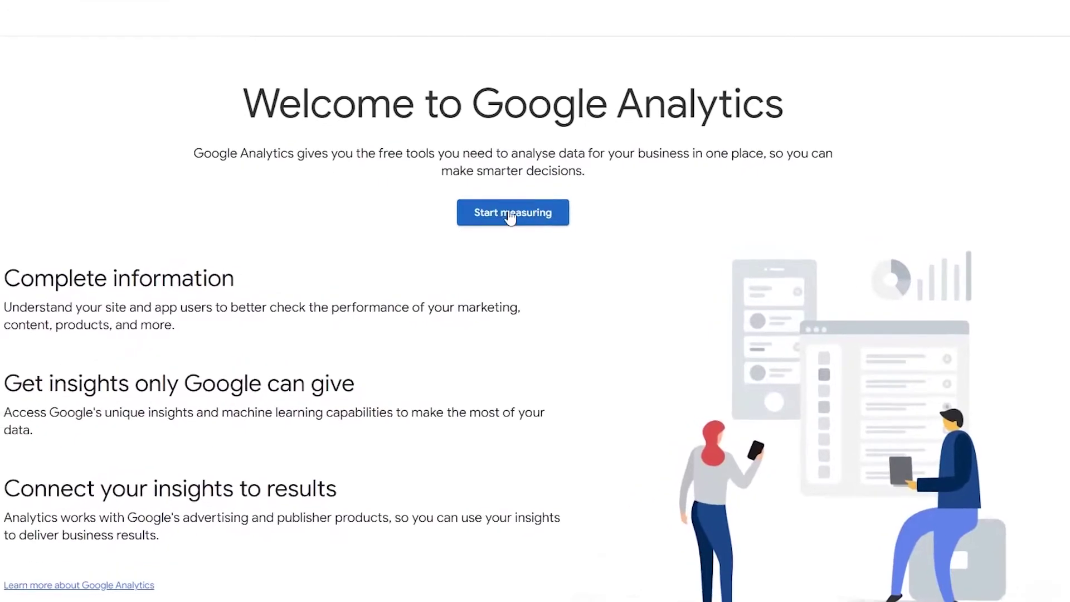
Choose Start measuring on the Welcome page to begin creating a new account
left_click(517, 223)
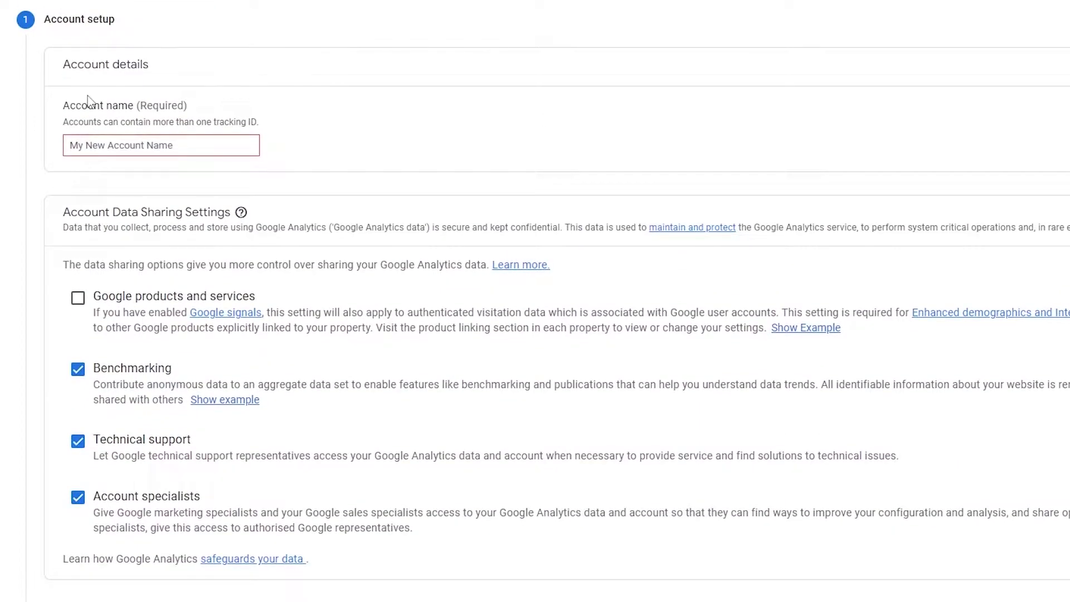
Enter Business Advisor as the account name
left_click(80, 149)
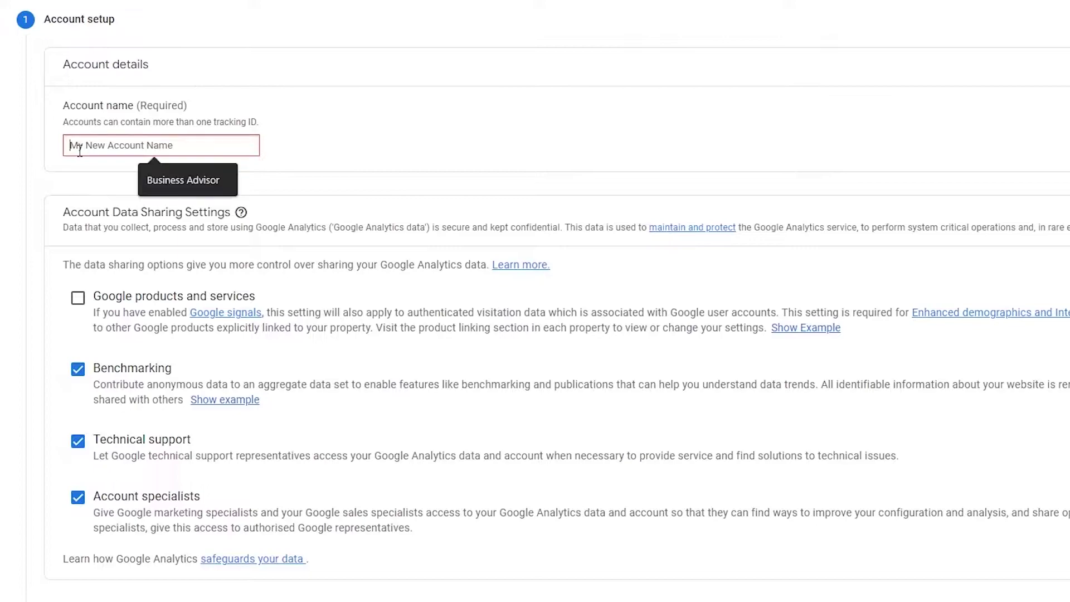
left_click(41, 251)
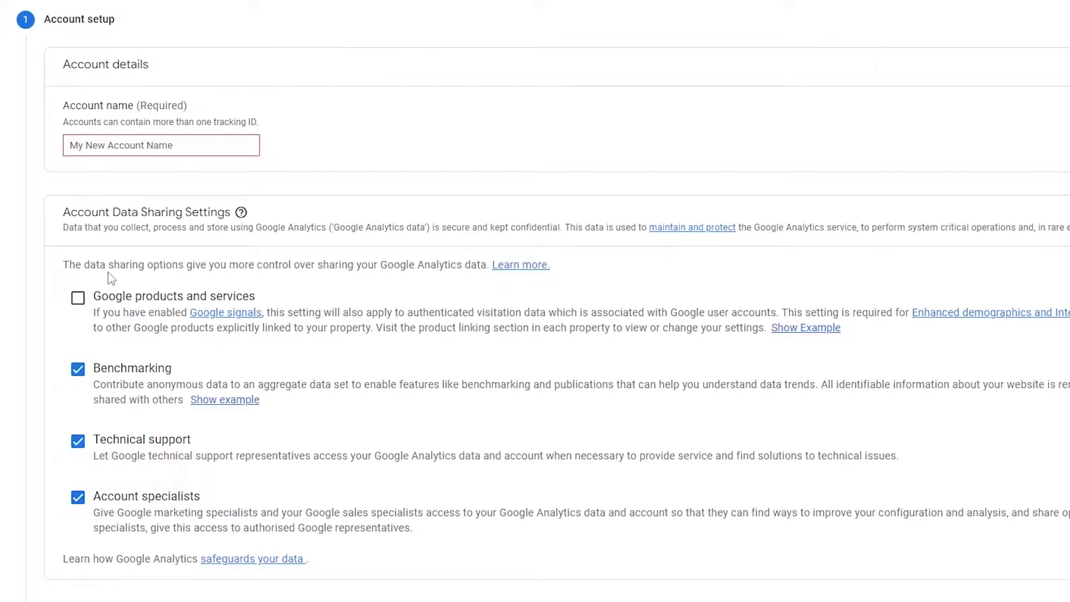
scroll(111, 278, "down", 3)
left_click(70, 474)
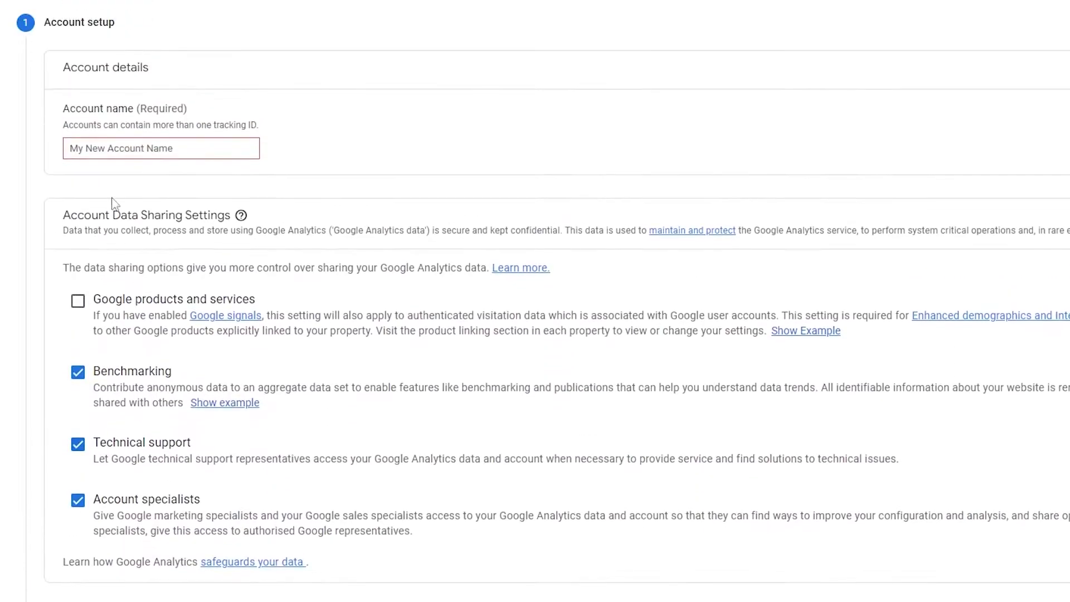
left_click(124, 140)
left_click(162, 184)
Allow data sharing with Google products and services and continue to property setup
scroll(113, 187, "down", 3)
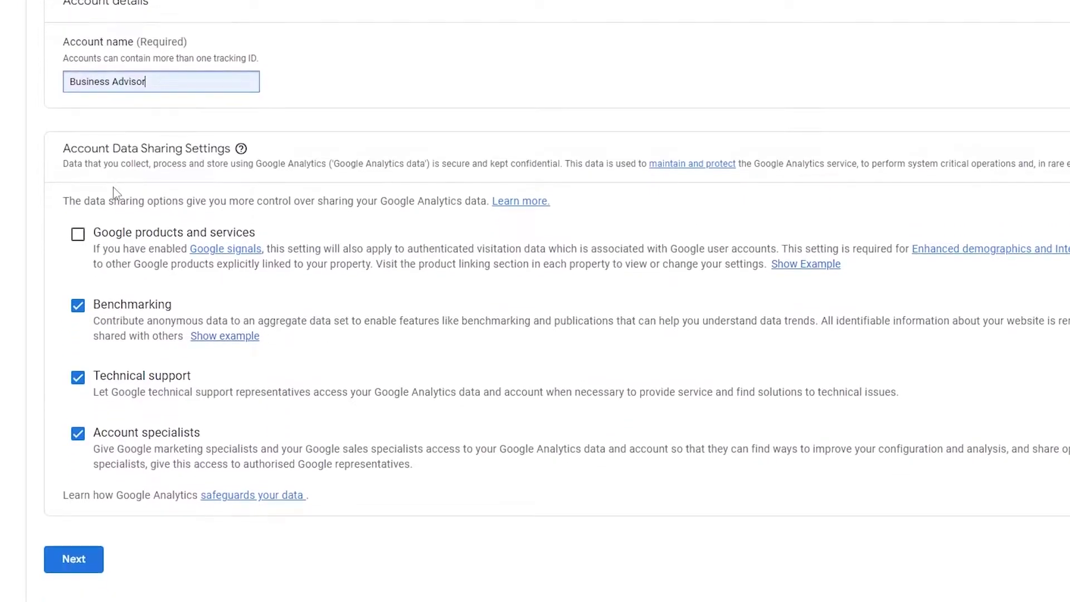
left_click(77, 149)
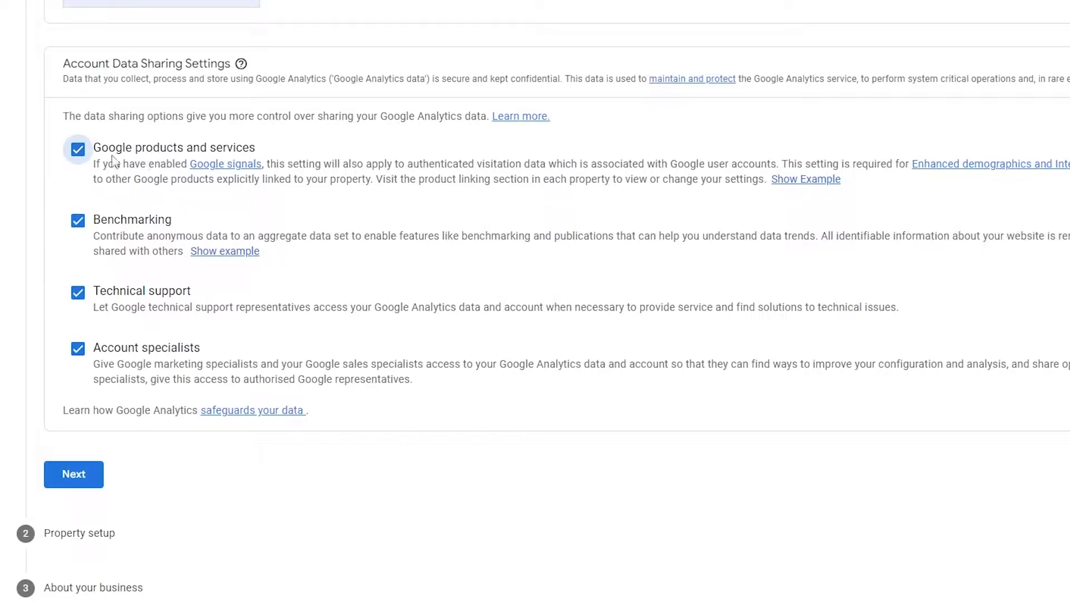
left_click_drag(138, 147, 255, 144)
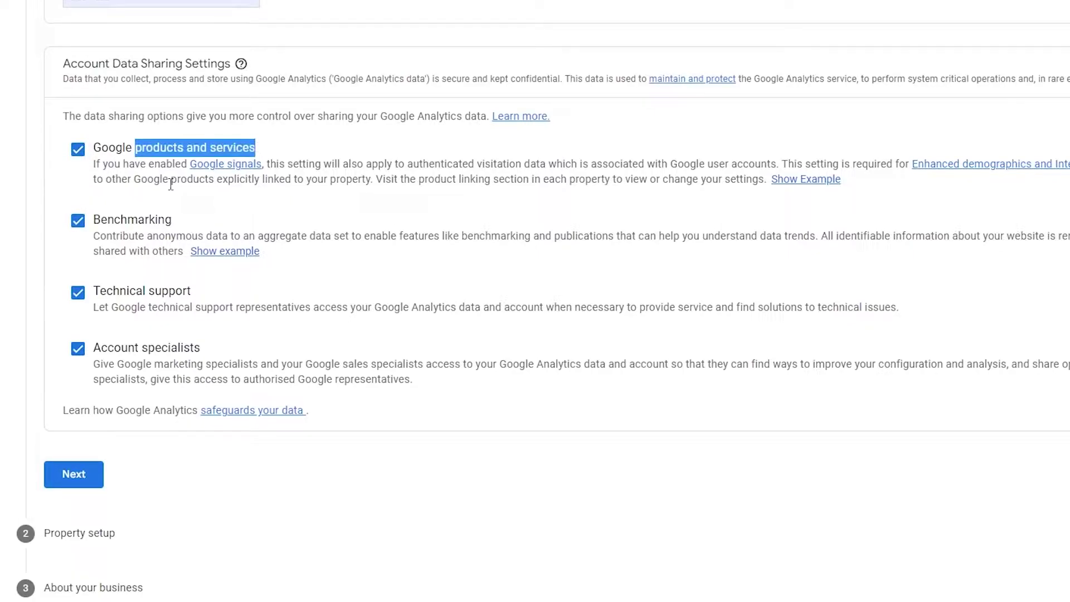
left_click_drag(107, 219, 188, 222)
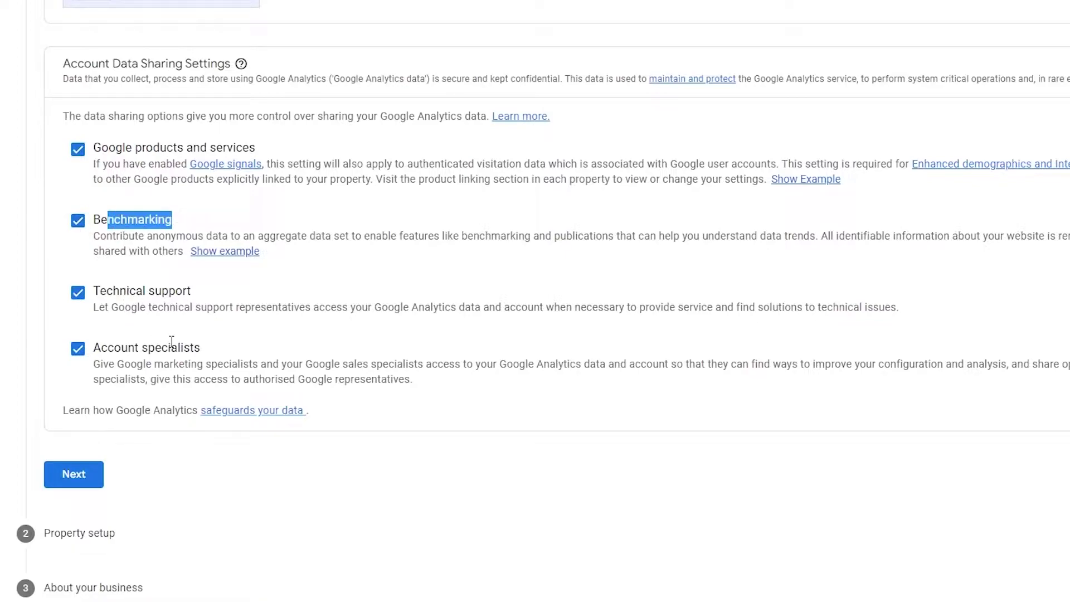
scroll(121, 401, "up", 2)
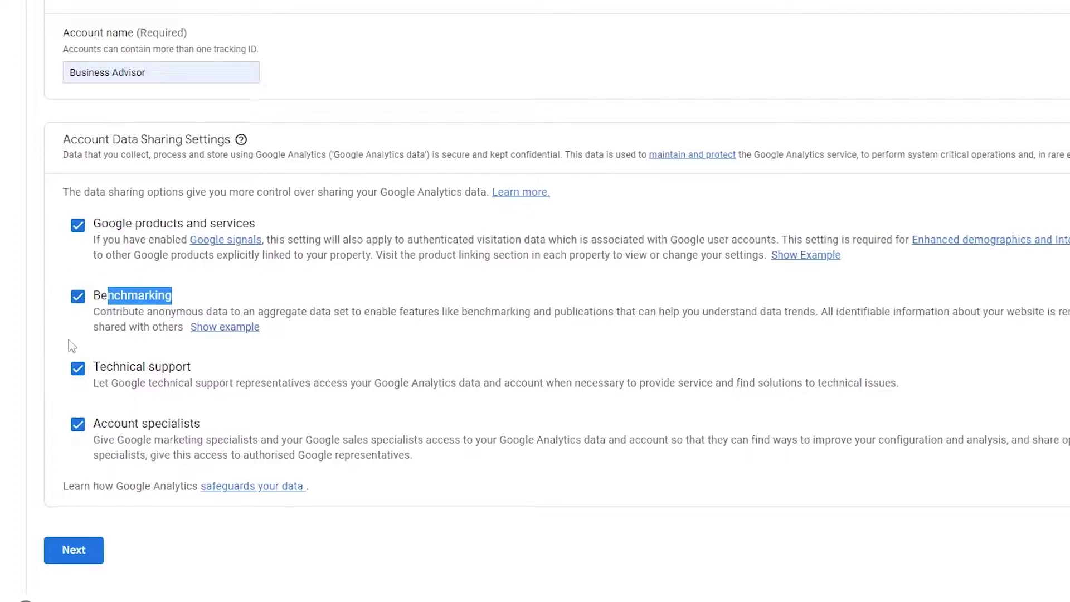
left_click(75, 551)
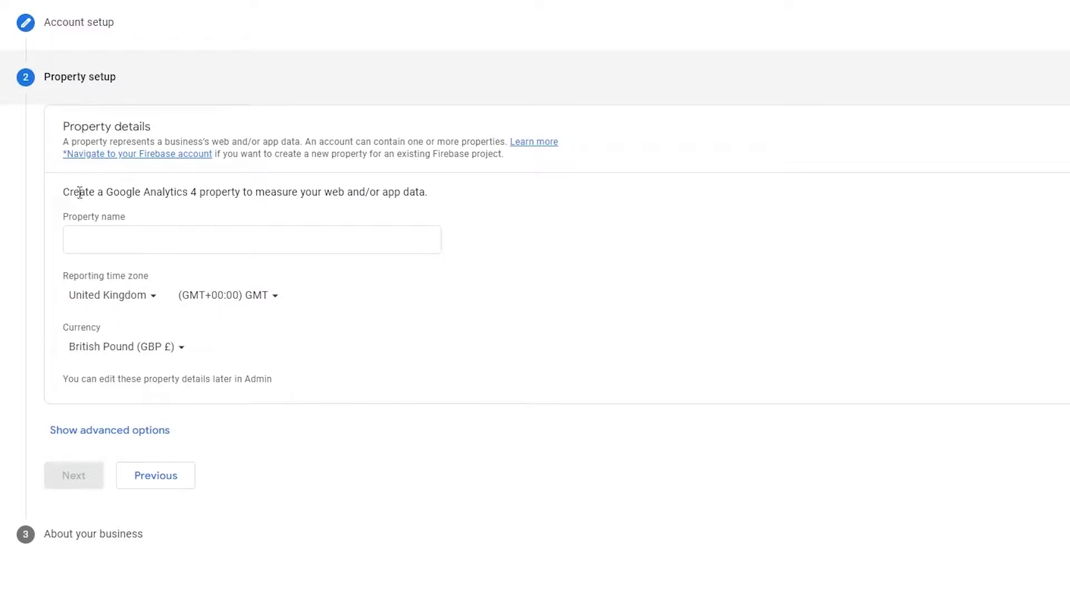
Enter DEMO as the property name
left_click_drag(67, 193, 199, 194)
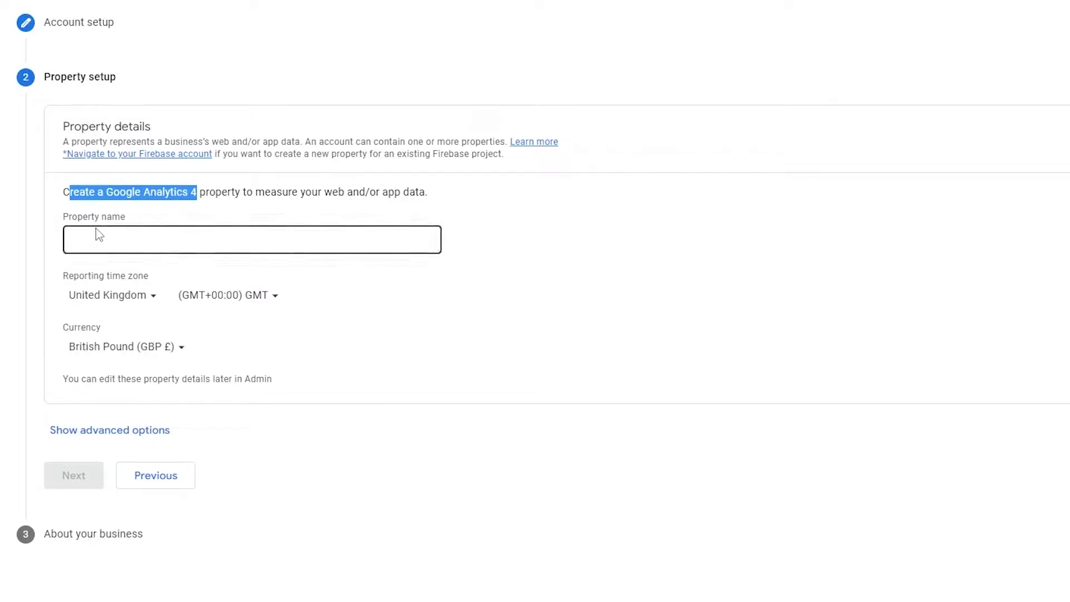
left_click(69, 247)
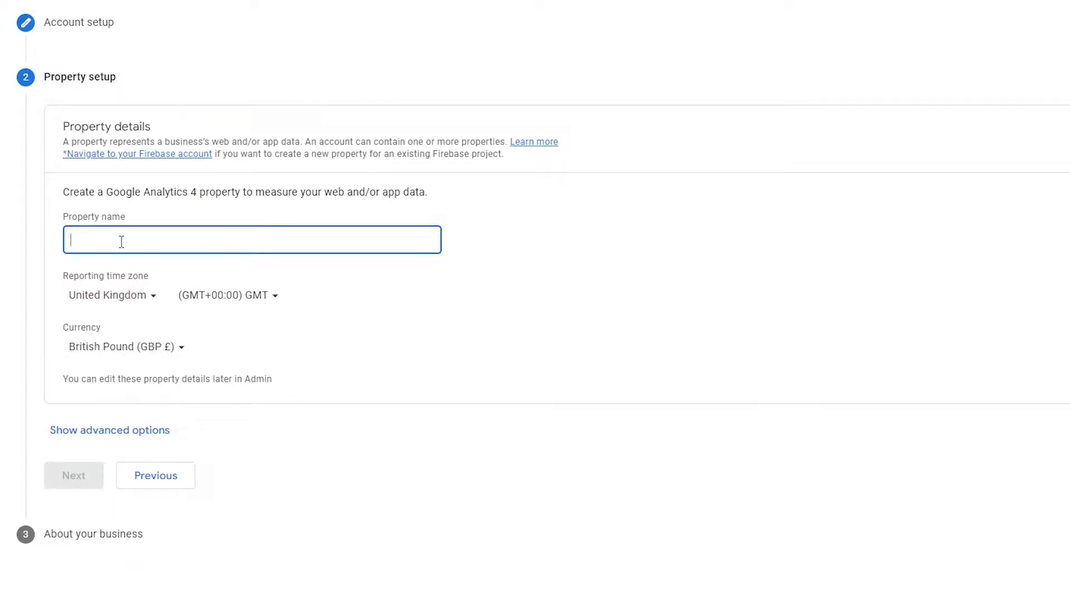
type("EMO")
Pick the reporting country and set the currency to US Dollar
left_click(112, 296)
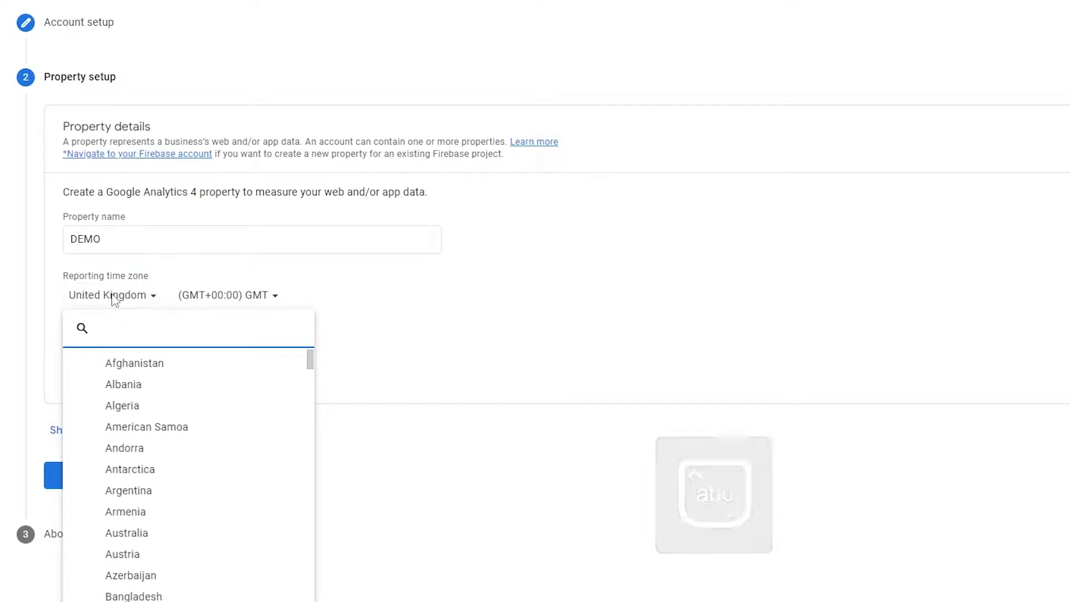
type("pa")
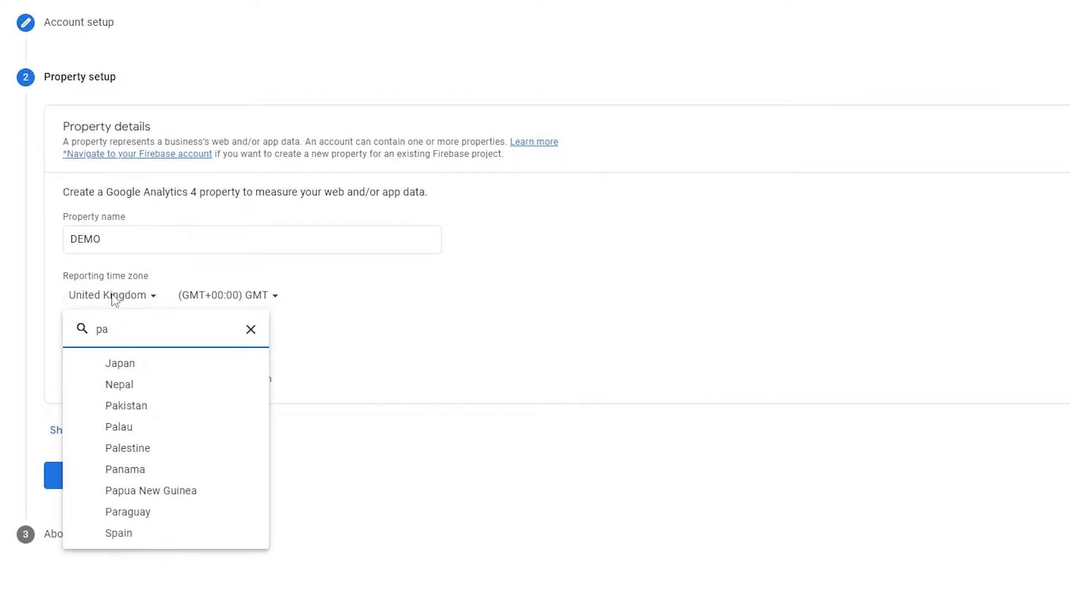
left_click(162, 434)
left_click(162, 348)
type("u")
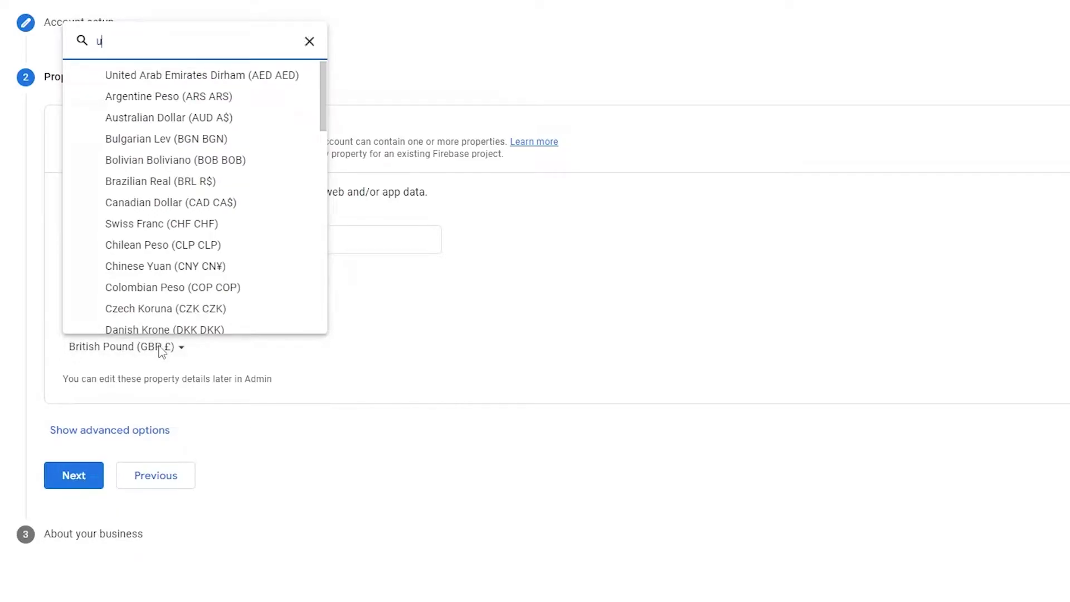
type("sd")
key("Return")
Set the industry category to Computers & Electronics and the business size to Medium
left_click(86, 480)
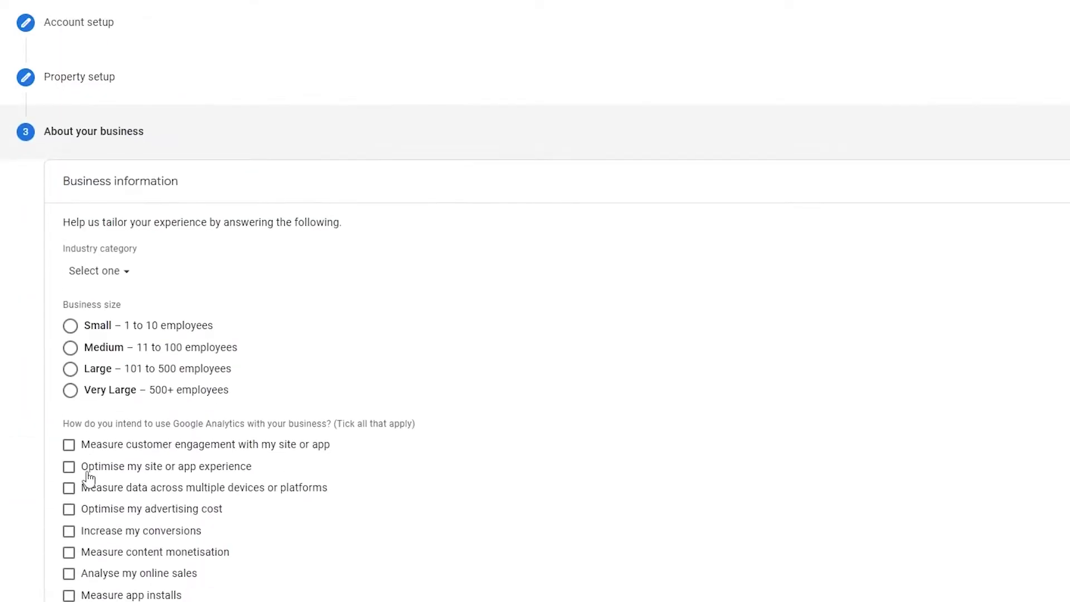
left_click_drag(63, 184, 181, 191)
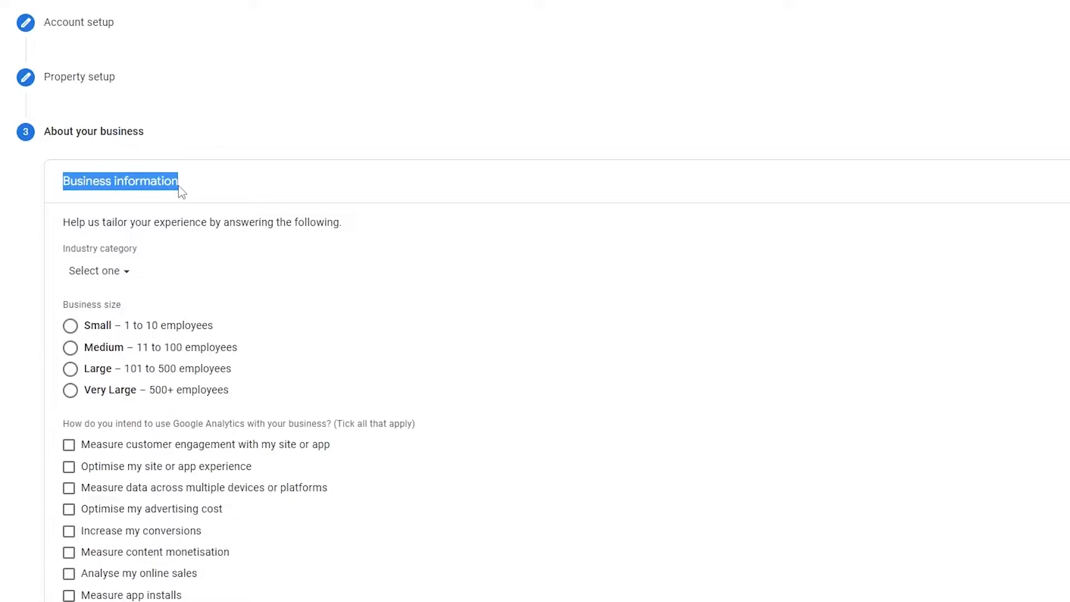
left_click(247, 177)
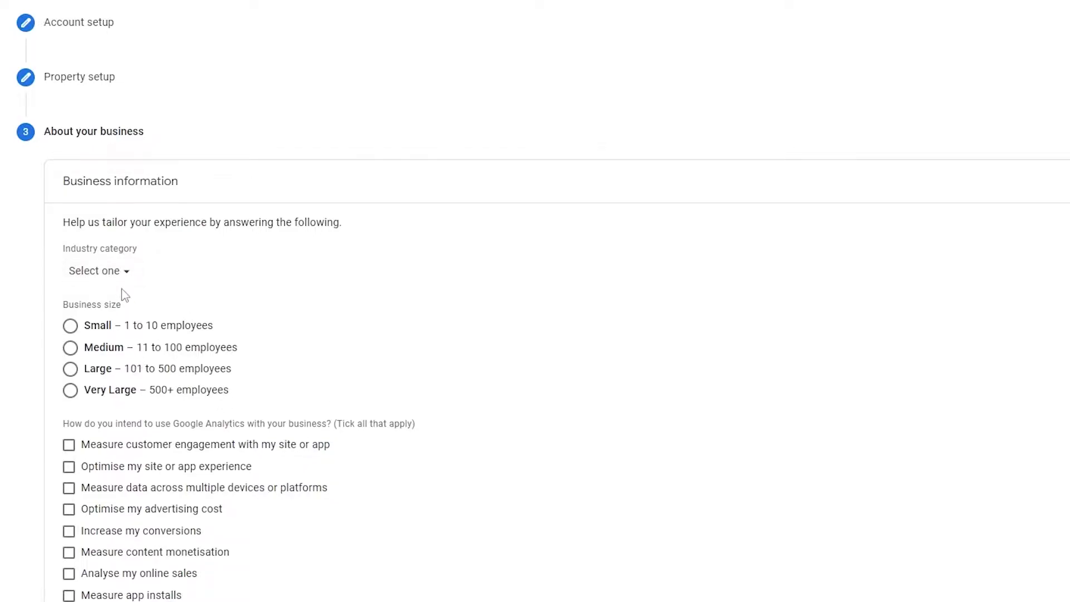
left_click(119, 276)
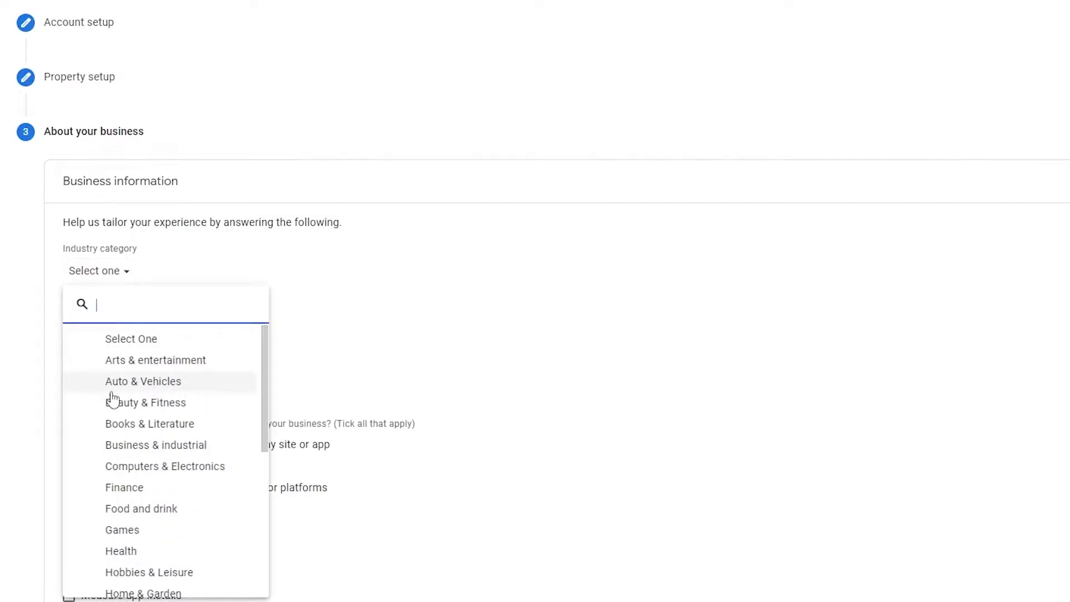
left_click(162, 472)
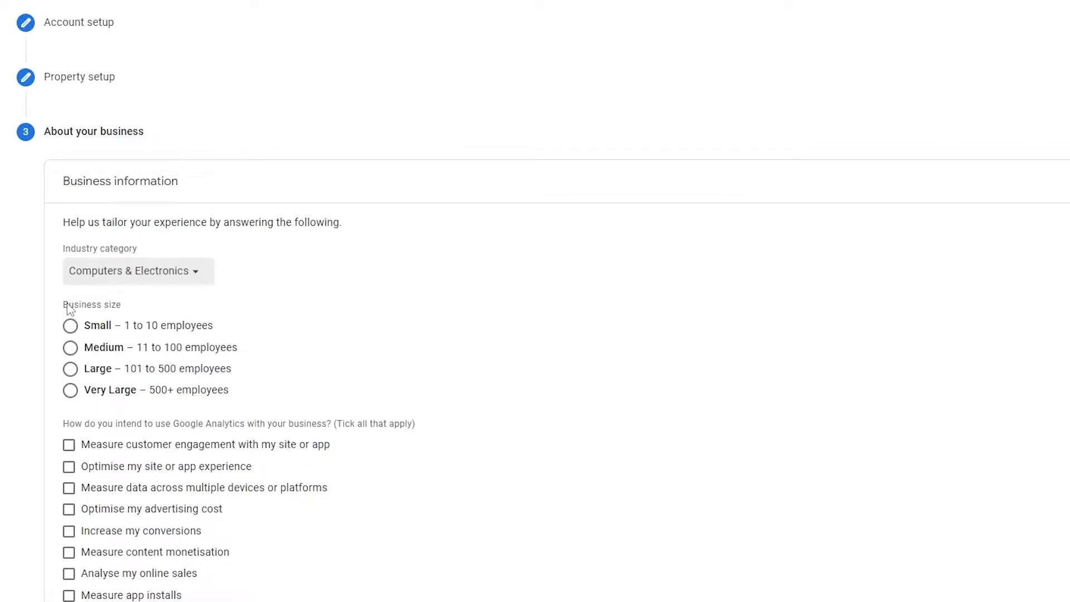
left_click_drag(63, 311, 130, 312)
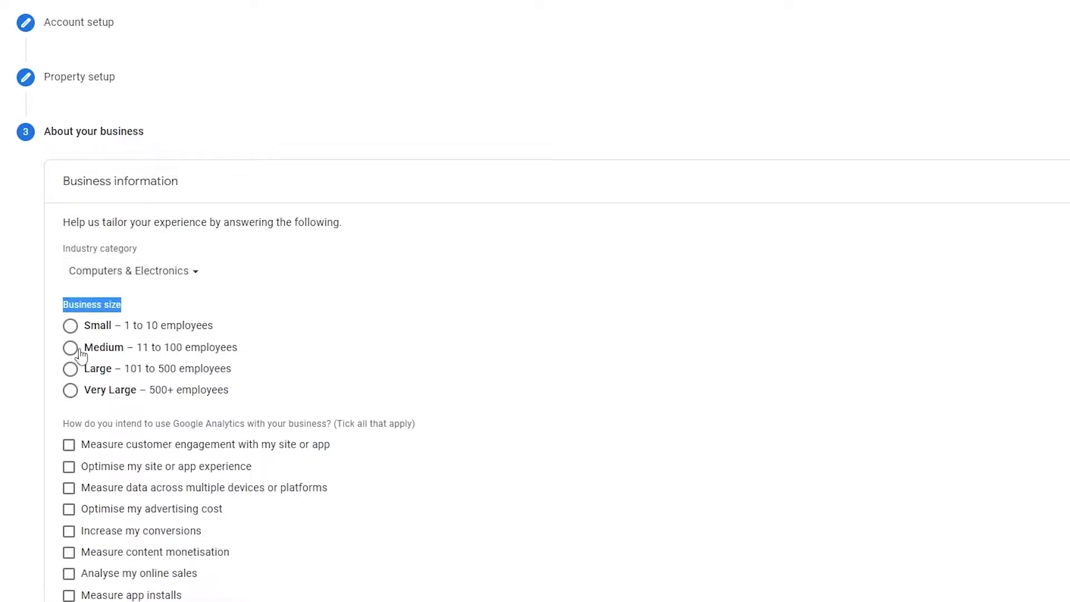
left_click(115, 353)
left_click(558, 293)
Tick customer engagement, conversions, advertising cost and content monetisation, then create the account
scroll(568, 272, "down", 2)
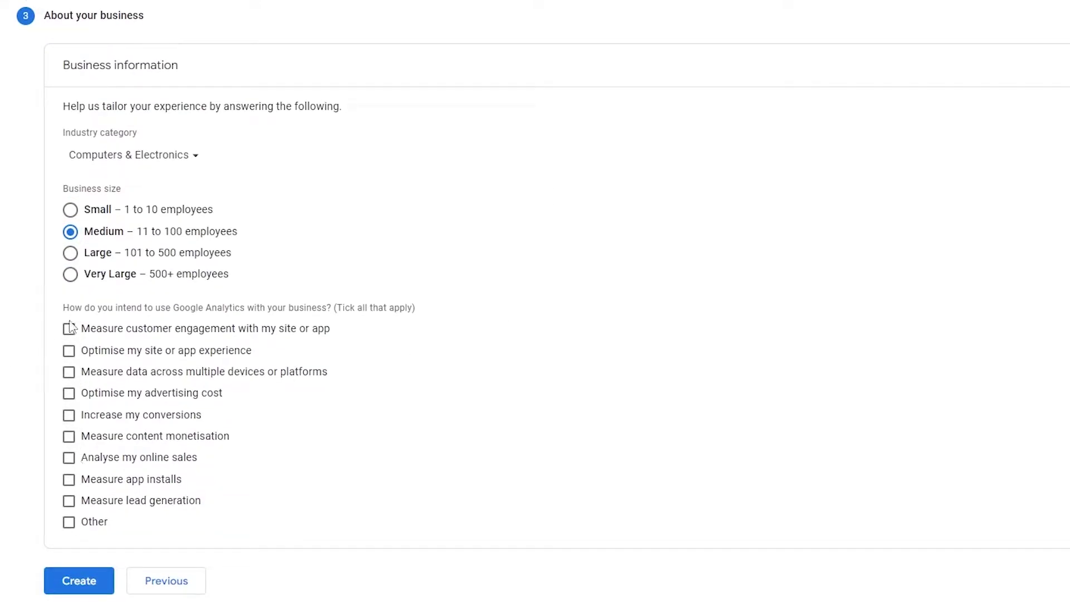
left_click_drag(64, 309, 333, 315)
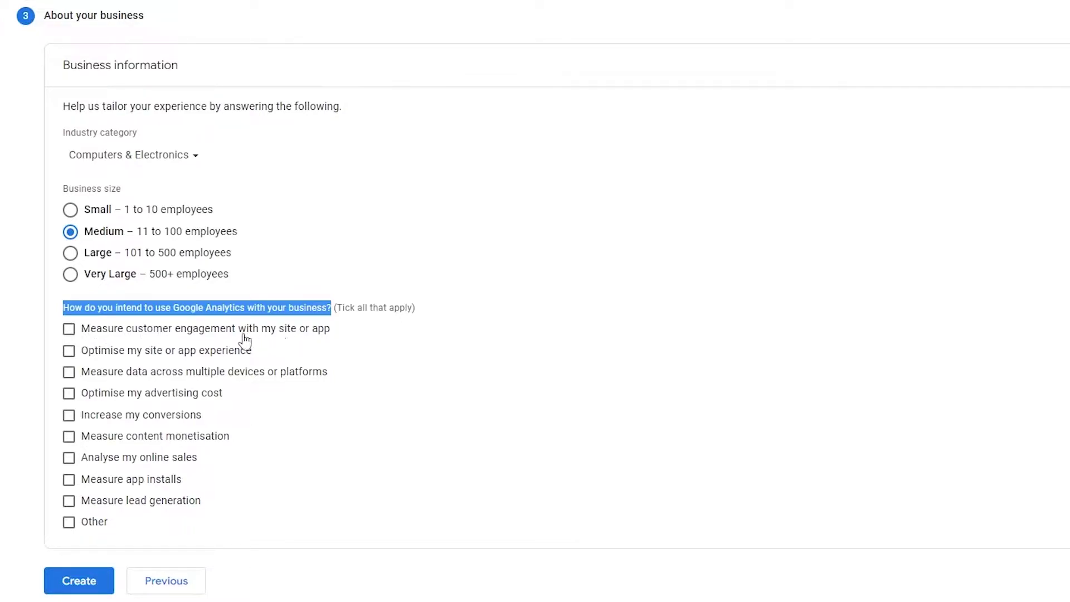
left_click(72, 331)
left_click(69, 415)
left_click(68, 393)
left_click(69, 437)
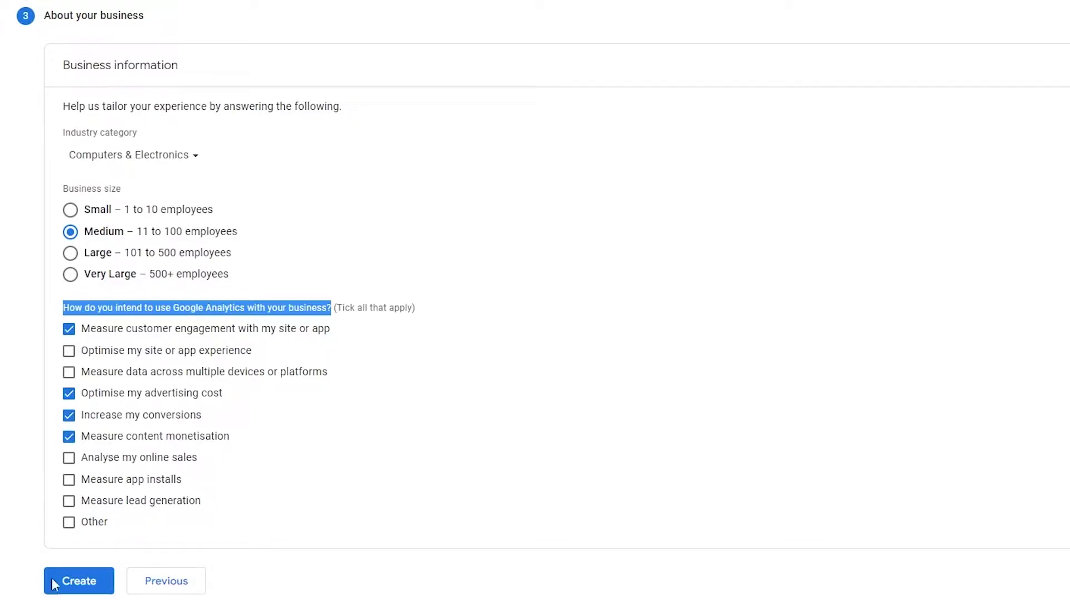
left_click(79, 594)
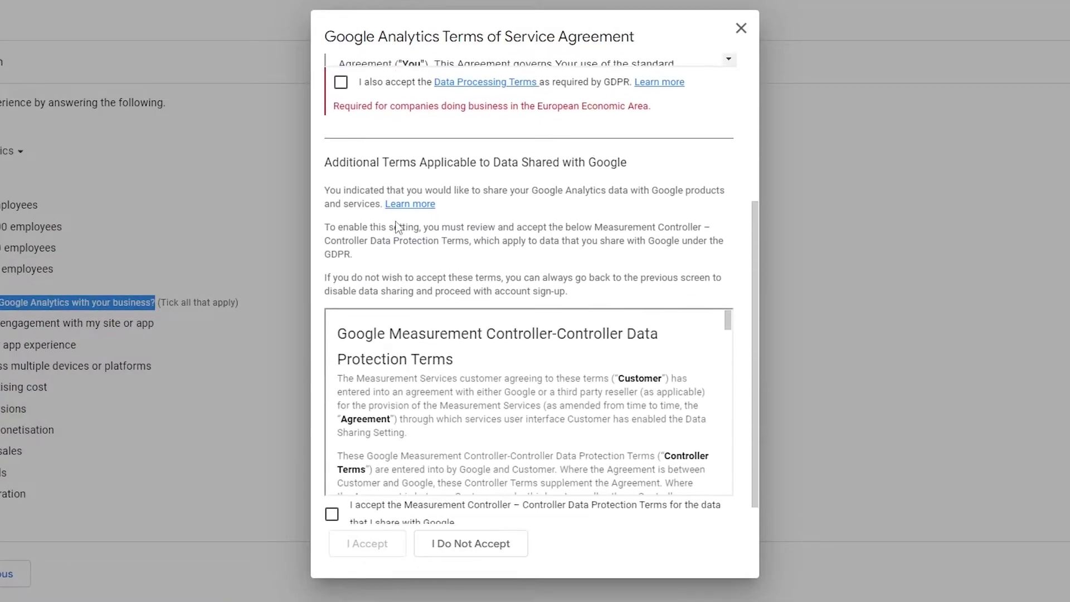
Accept both the Data Processing Terms and the Measurement Controller terms
left_click(339, 306)
scroll(350, 501, "down", 4)
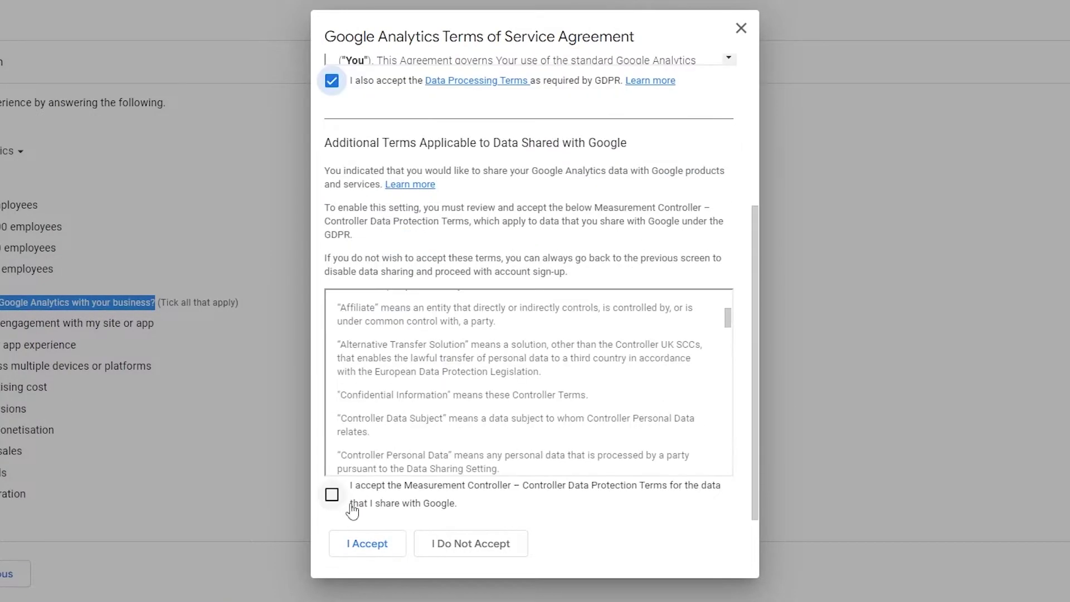
left_click(333, 491)
left_click(369, 545)
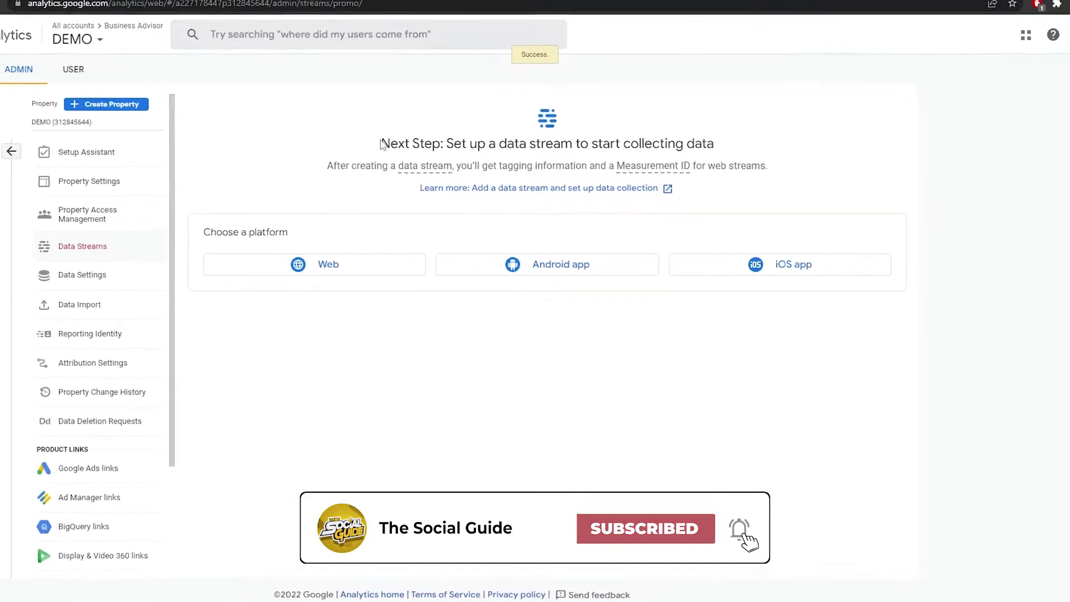
Choose Web as the platform for the new data stream
left_click_drag(380, 144, 458, 144)
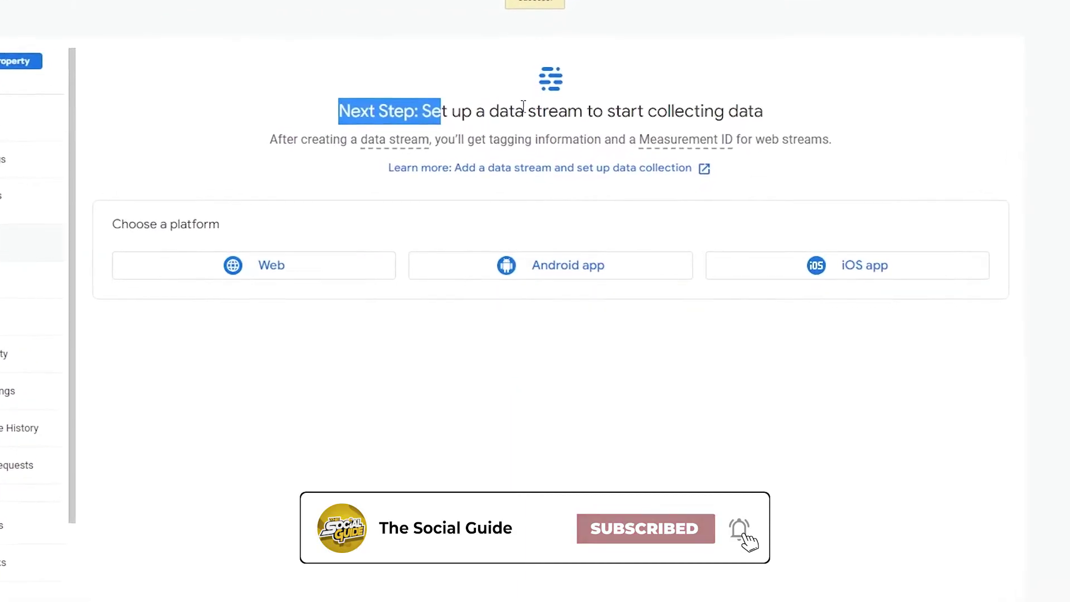
left_click(604, 144)
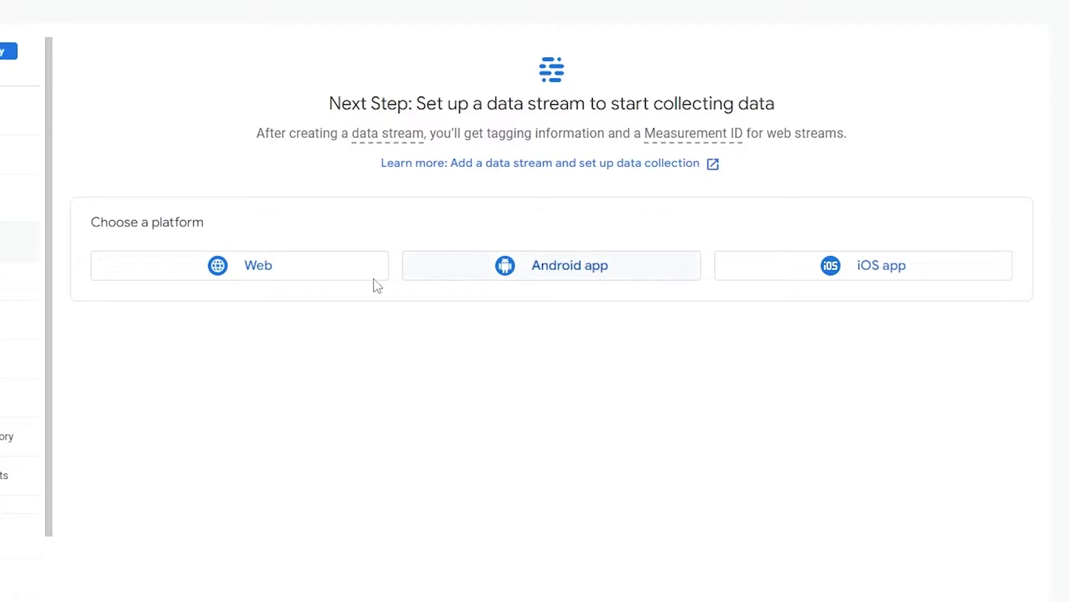
left_click(282, 277)
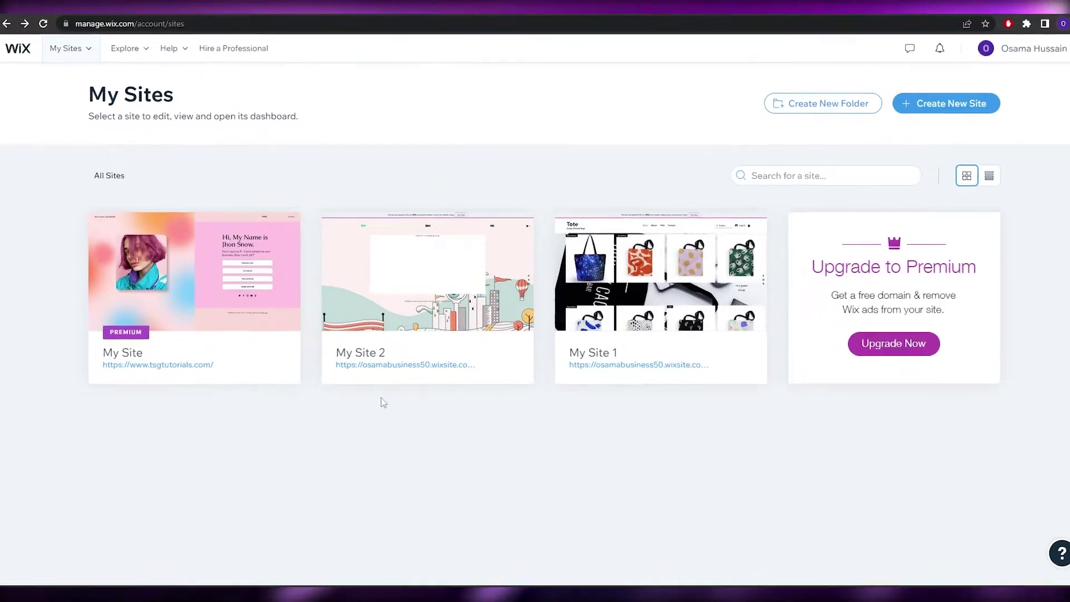
Load the My Site dashboard from the Wix sites list
mouse_move(156, 284)
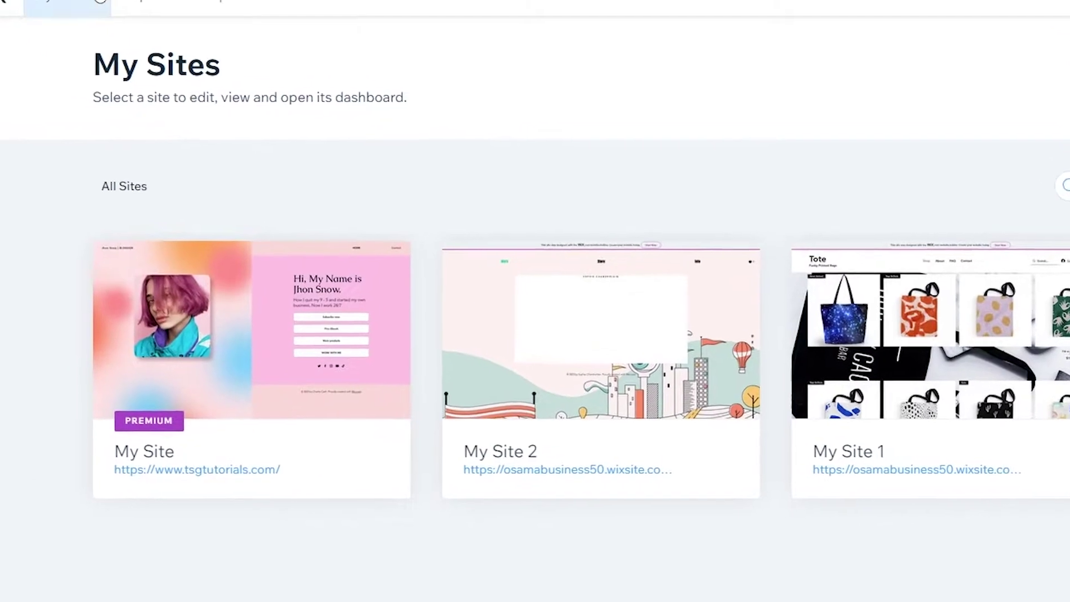
mouse_move(143, 24)
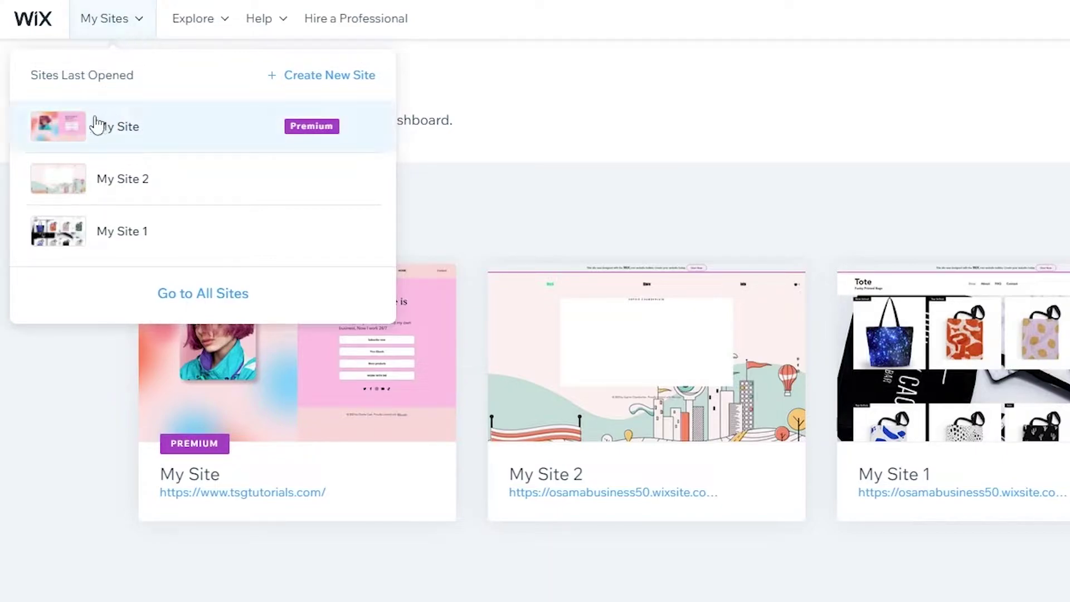
left_click(222, 132)
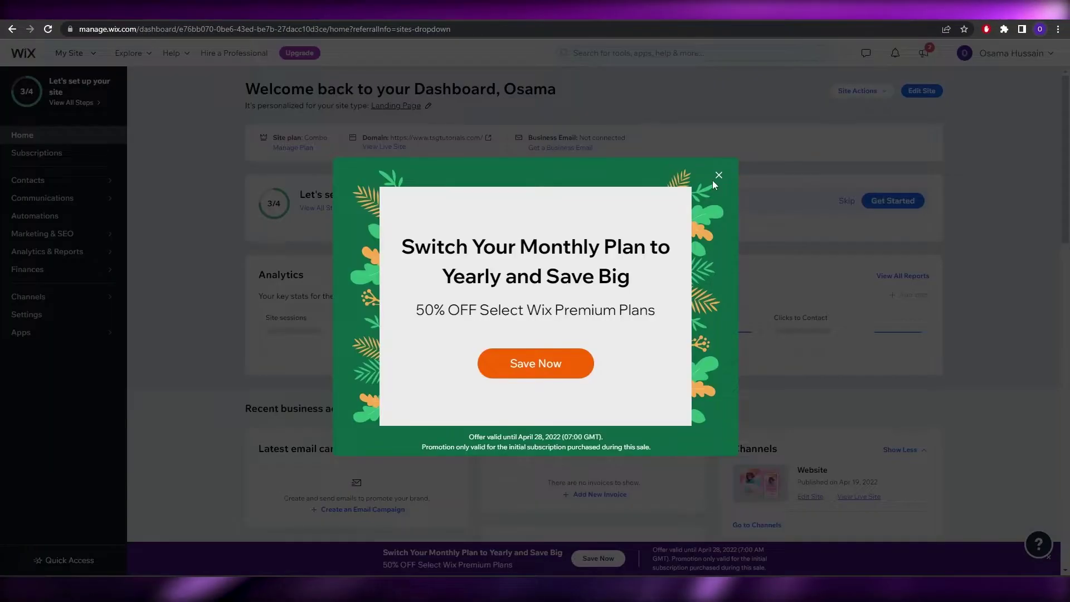
Dismiss the promo popup and go to Marketing Integrations under Marketing & SEO
left_click(713, 179)
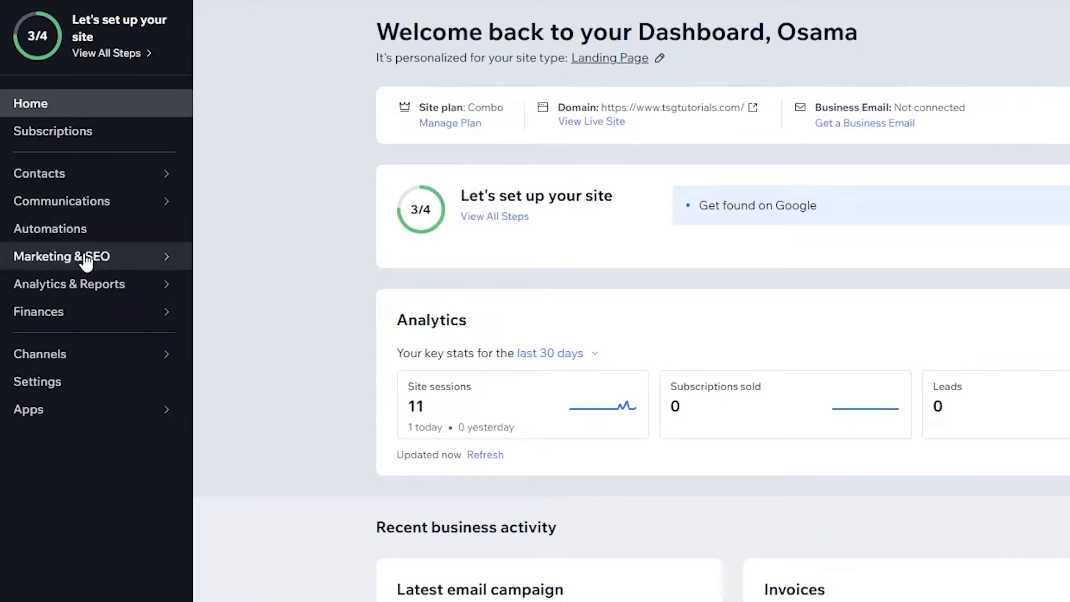
left_click(85, 260)
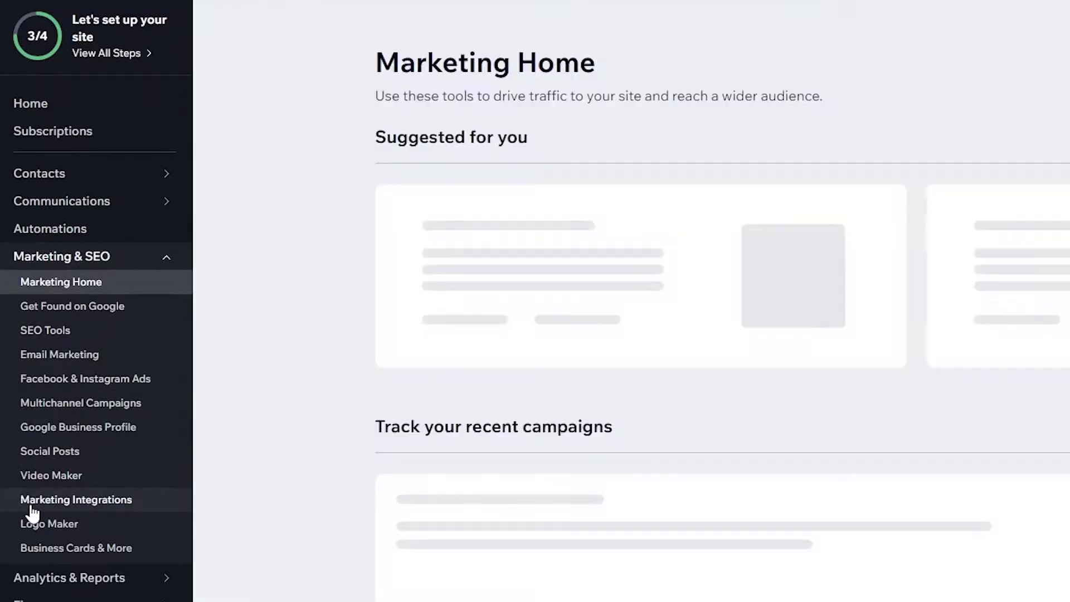
left_click(102, 502)
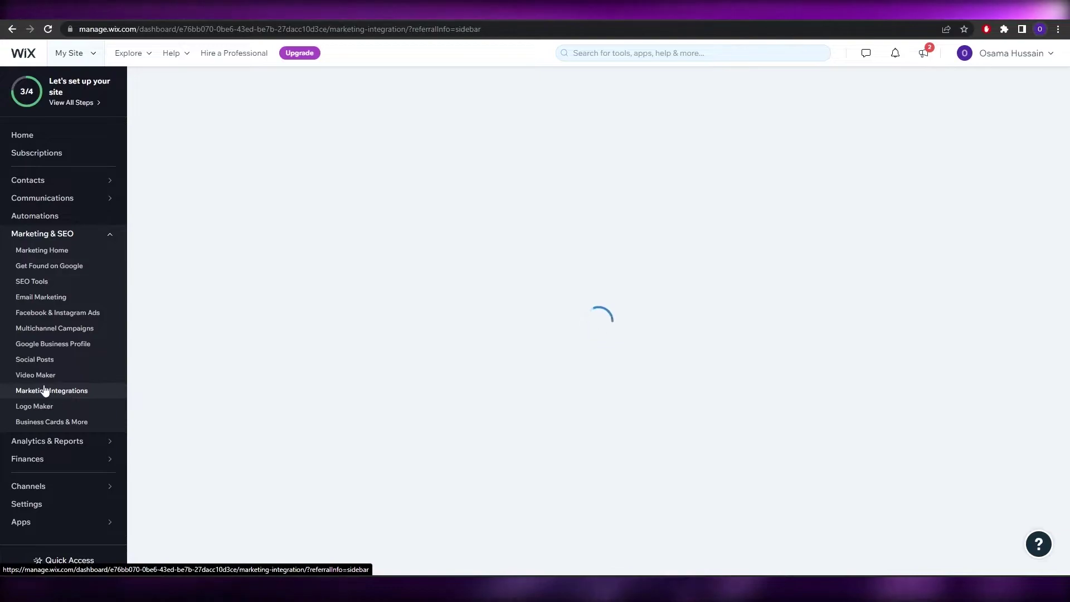
left_click(69, 53)
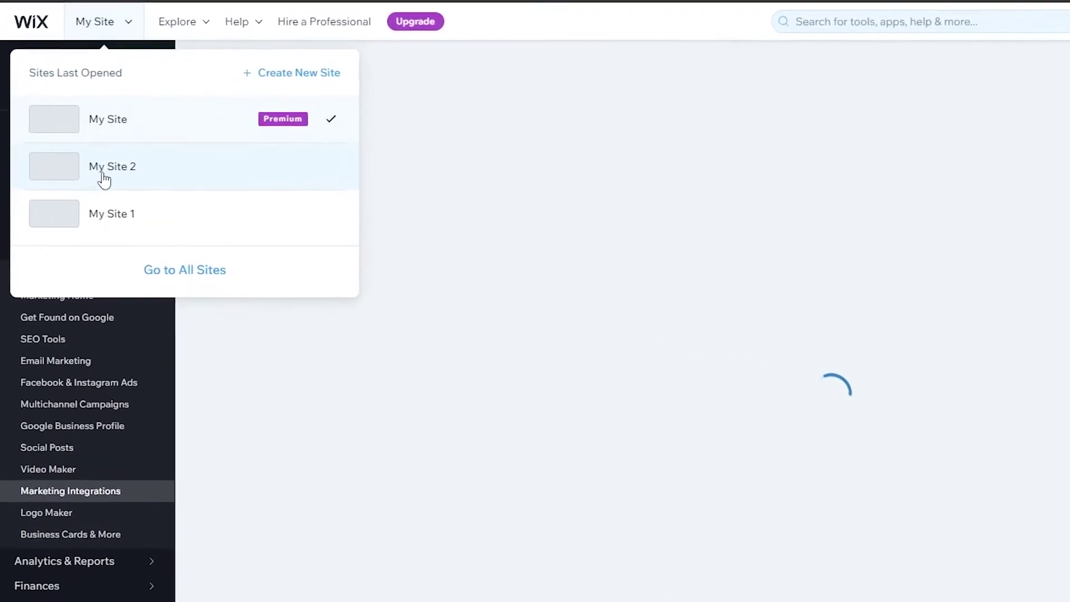
Switch to the My Site 1 dashboard and expand Marketing & SEO
right_click(103, 174)
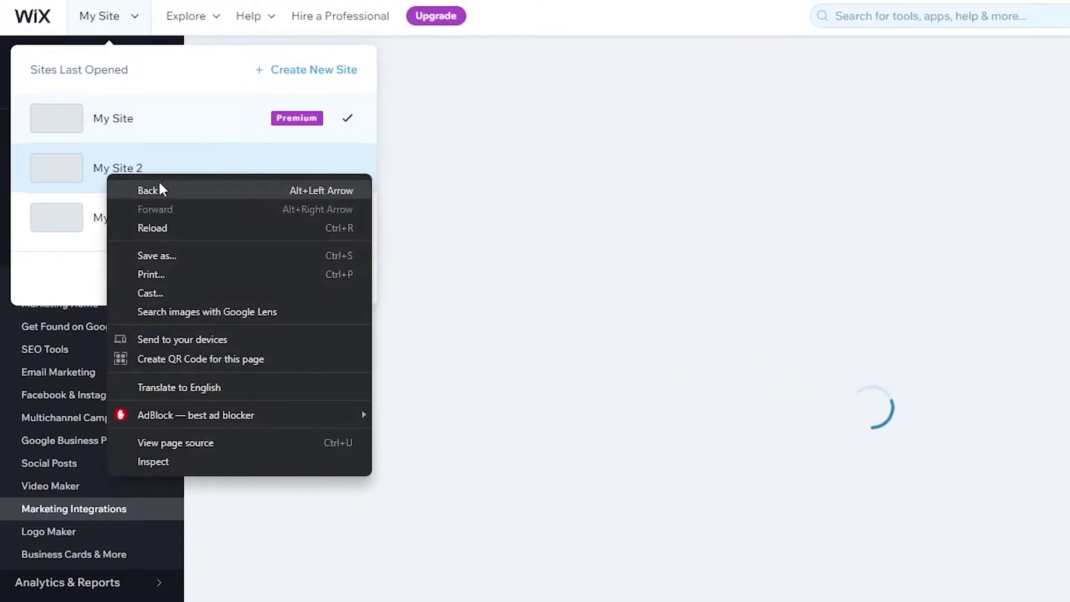
left_click(83, 172)
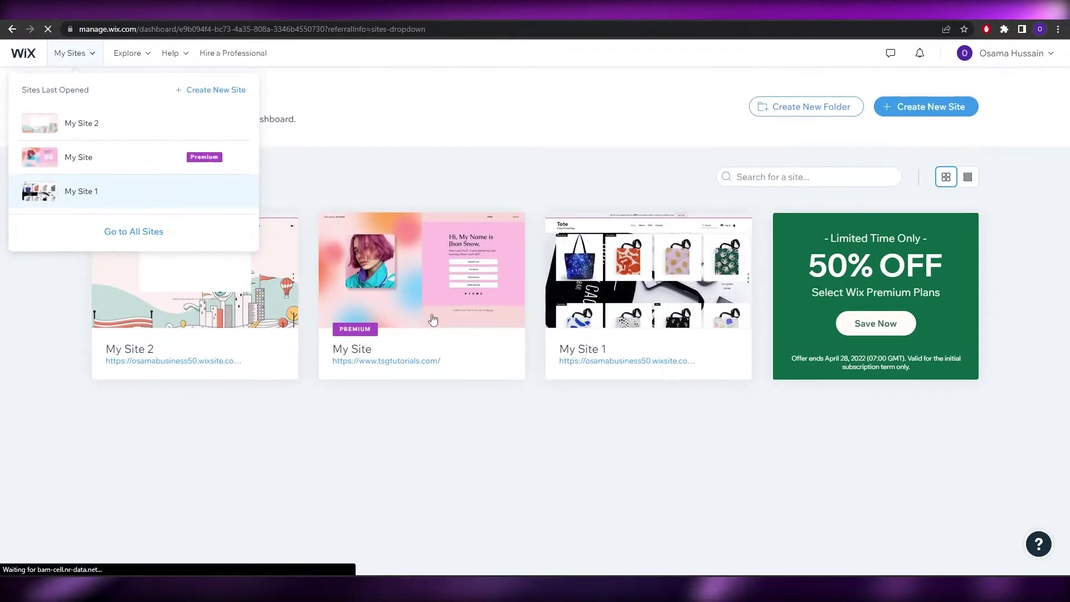
left_click(105, 217)
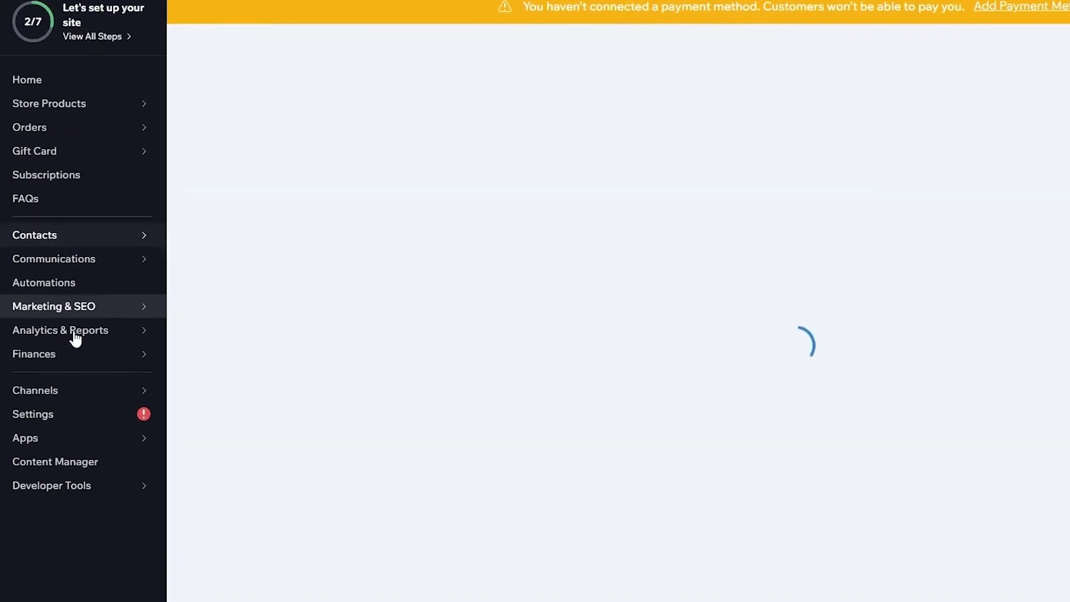
left_click(79, 414)
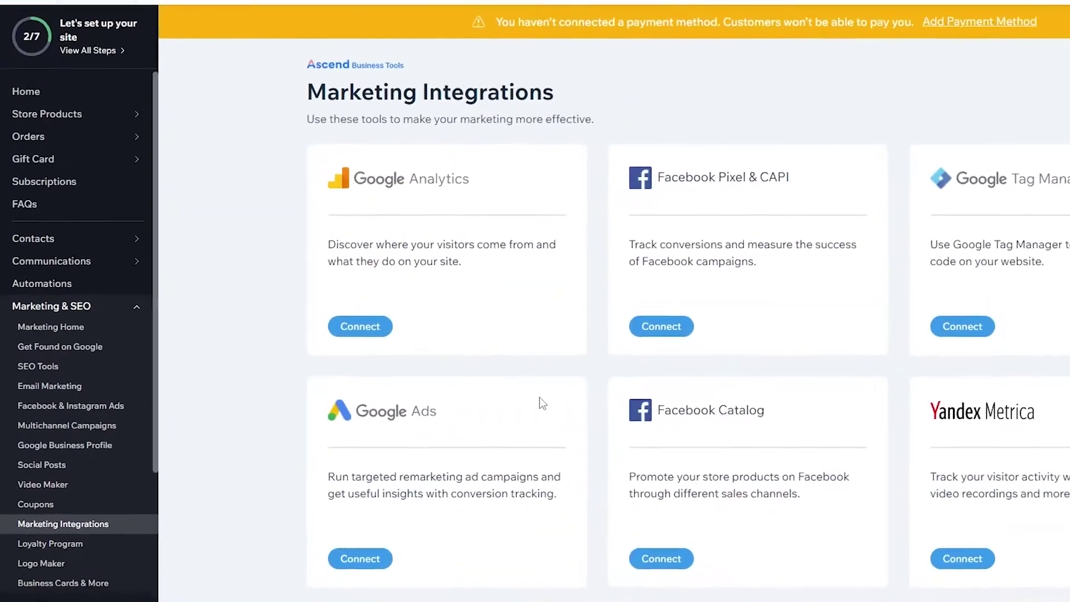
Confirm Google Analytics is already connected in Wix, then begin entering the website URL
left_click(322, 329)
mouse_move(342, 389)
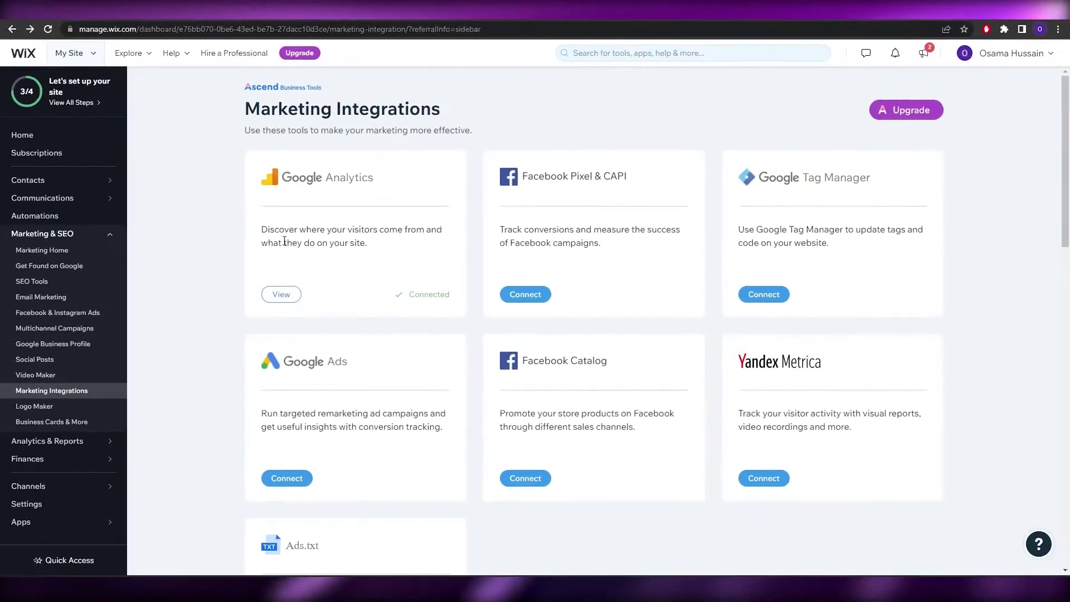
left_click(253, 277)
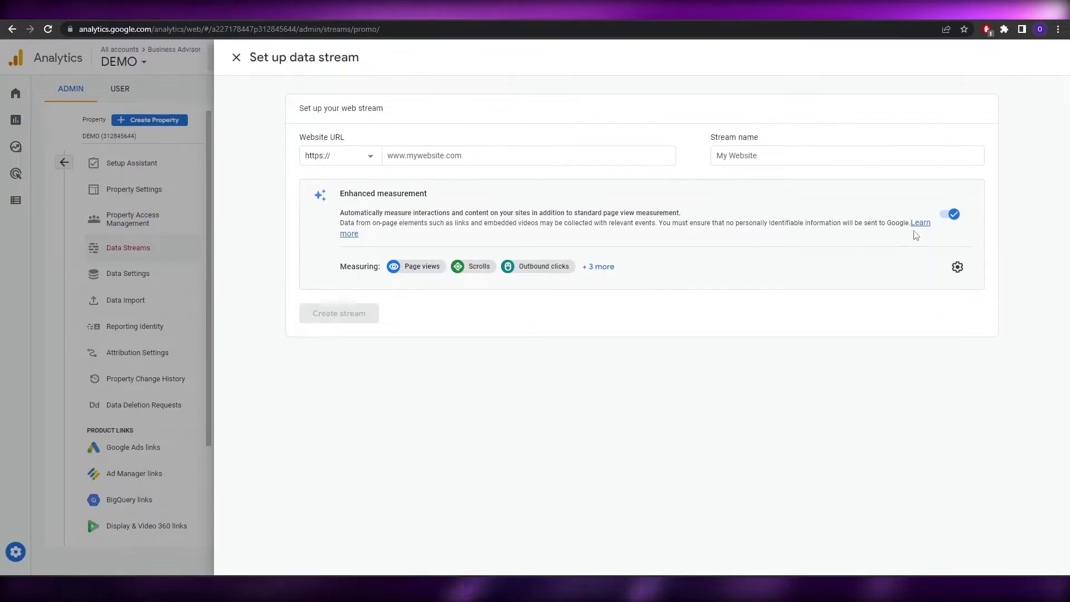
left_click(506, 169)
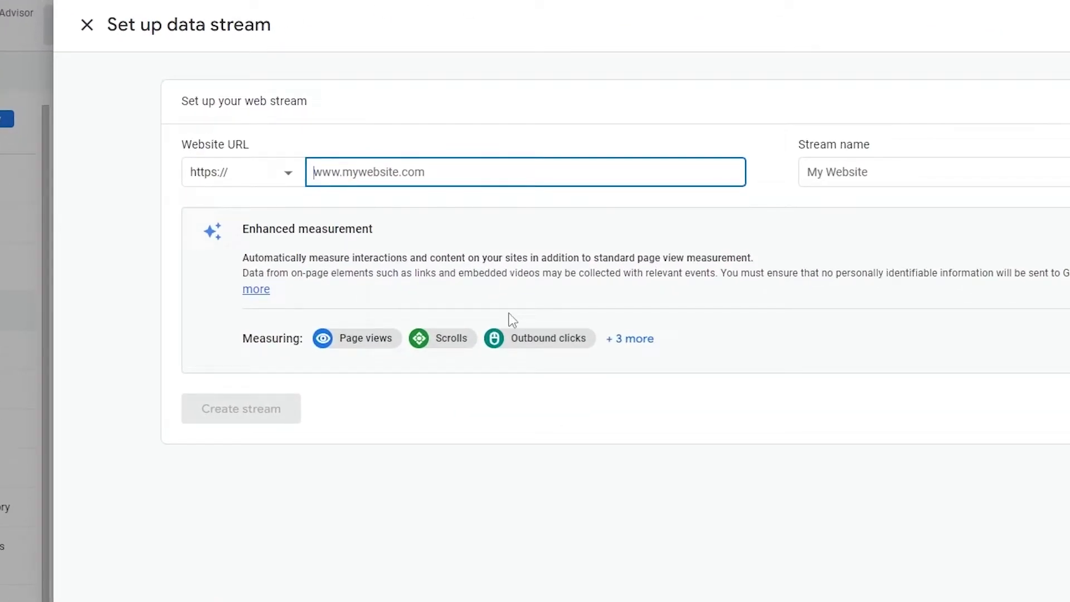
Enter tsgtutorials.com as the website URL and demo as the new web stream's name
type("ts")
type("gtutorials.com")
key("Tab")
type("demo")
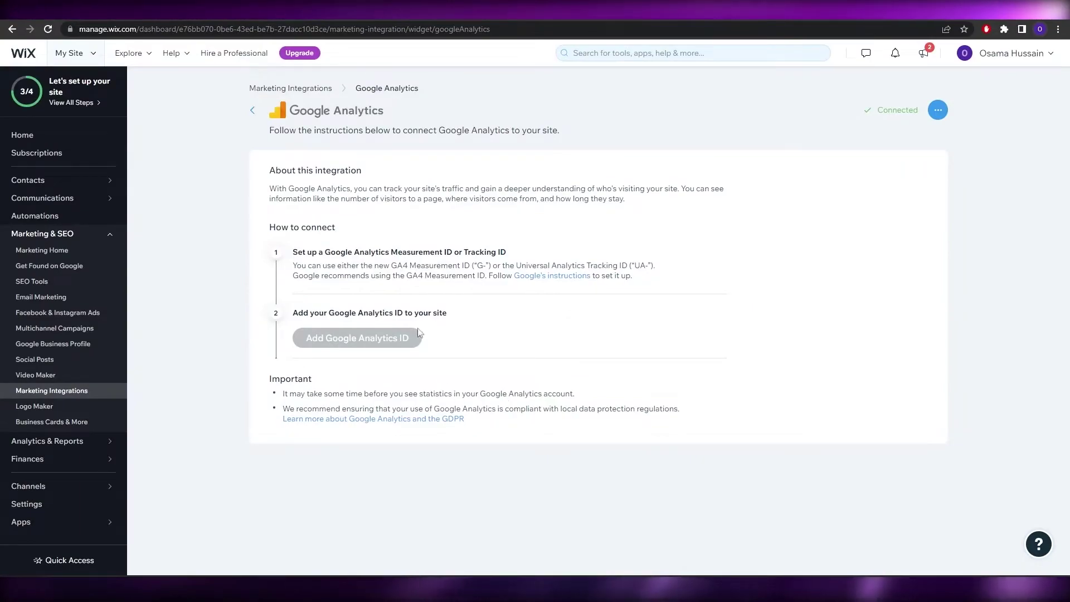
mouse_move(368, 338)
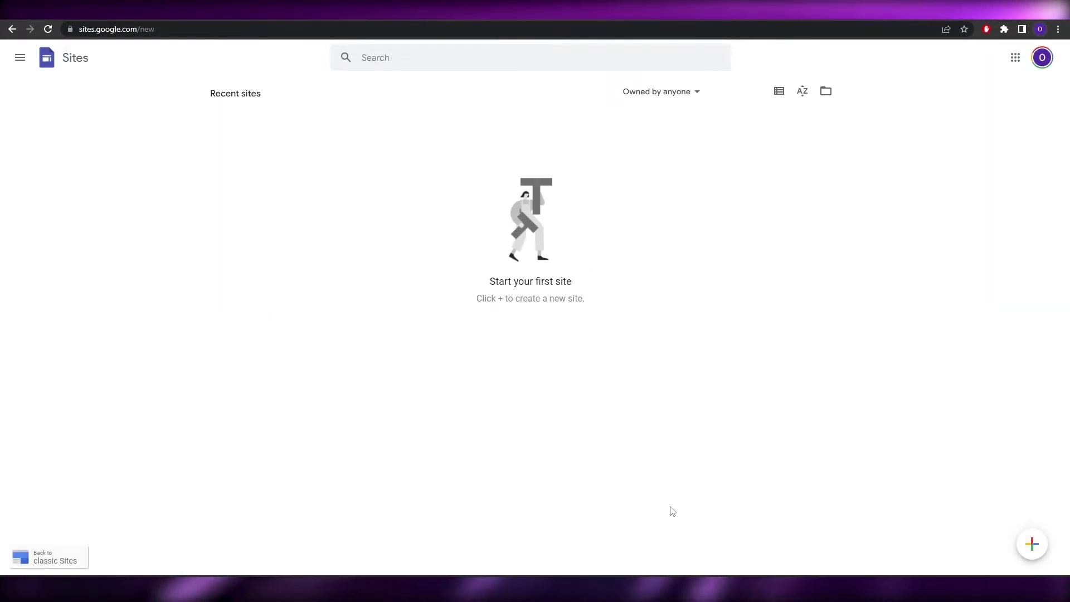
Start a new blank Google Site and scroll through its starter template
left_click(1031, 545)
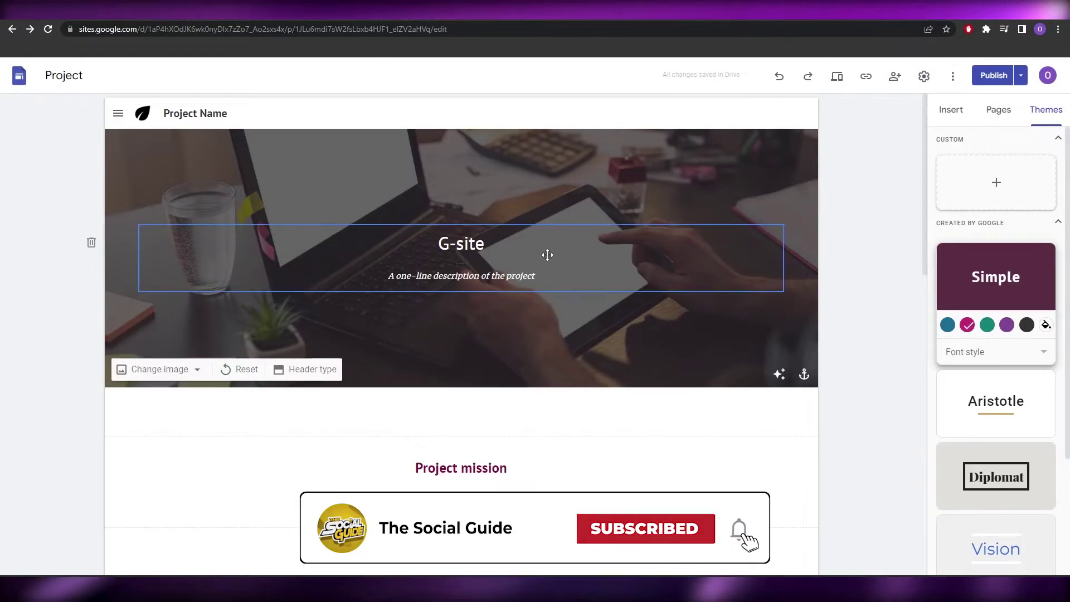
scroll(397, 263, "down", 6)
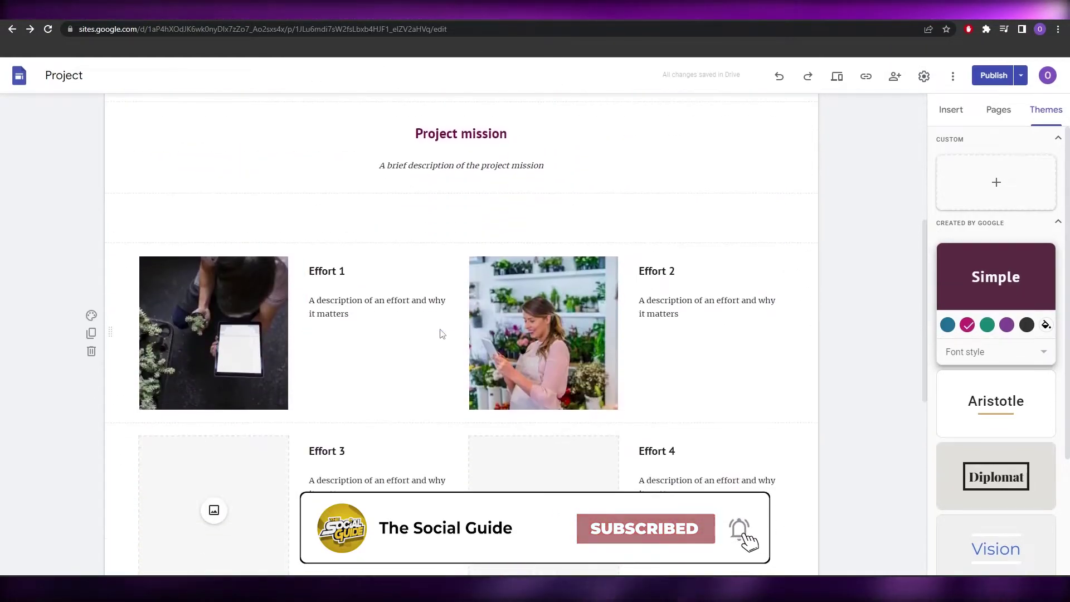
scroll(584, 265, "up", 6)
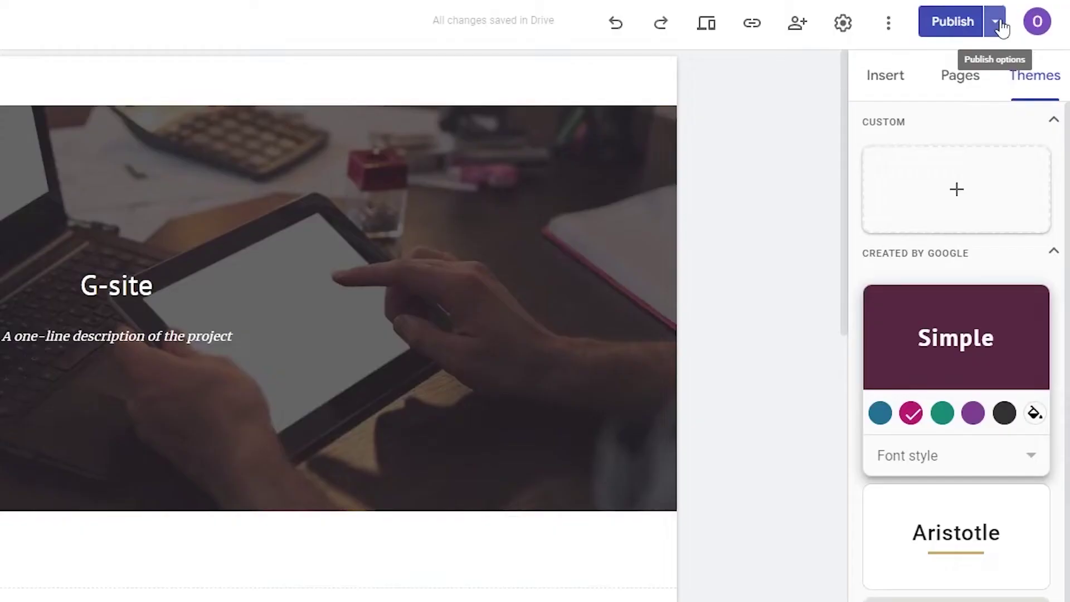
left_click(996, 22)
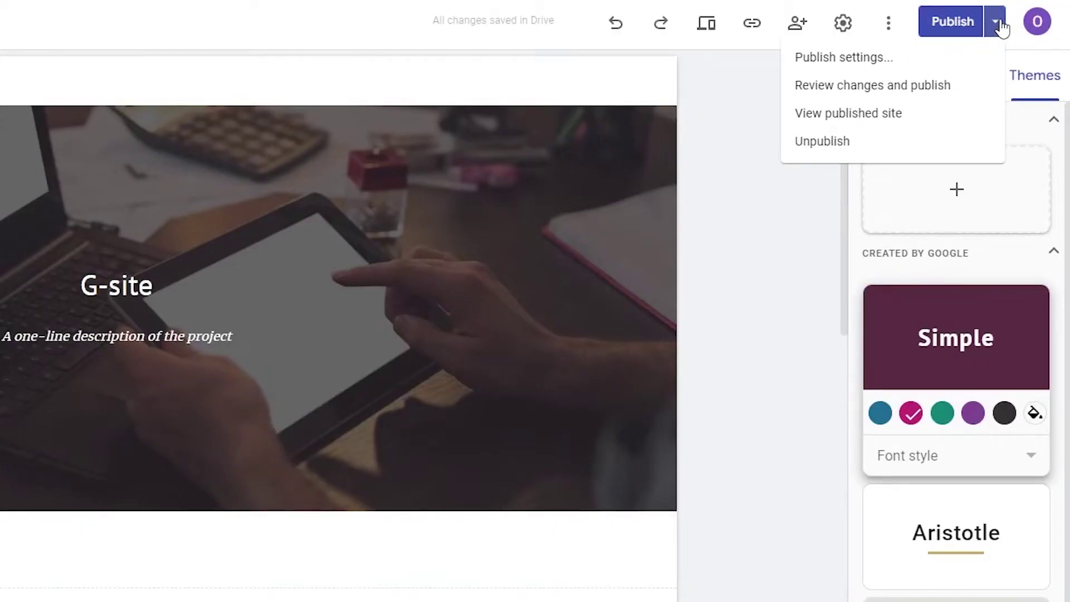
left_click(932, 66)
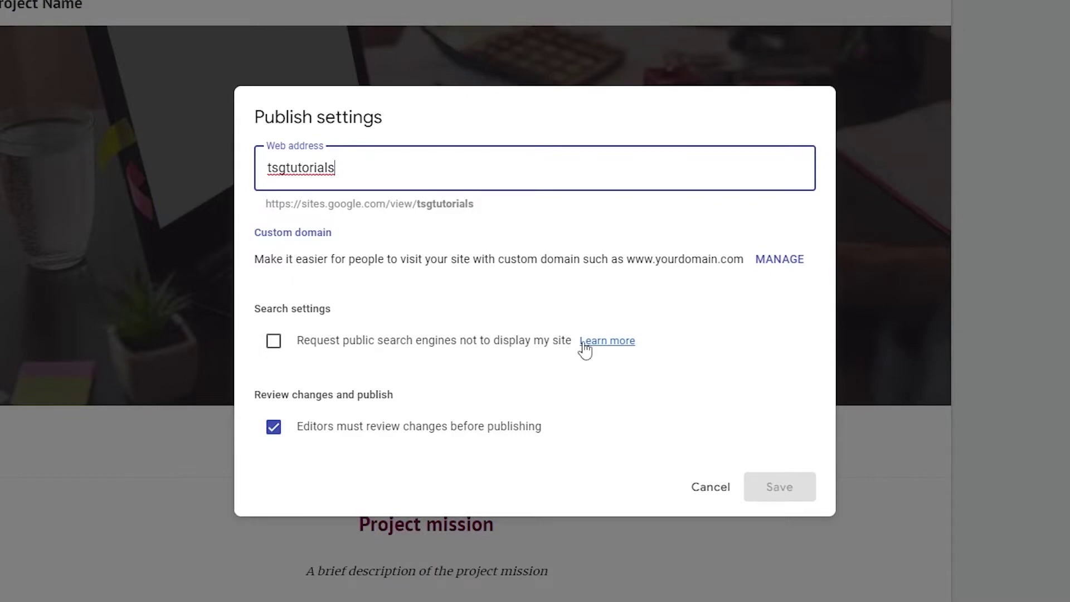
left_click(274, 342)
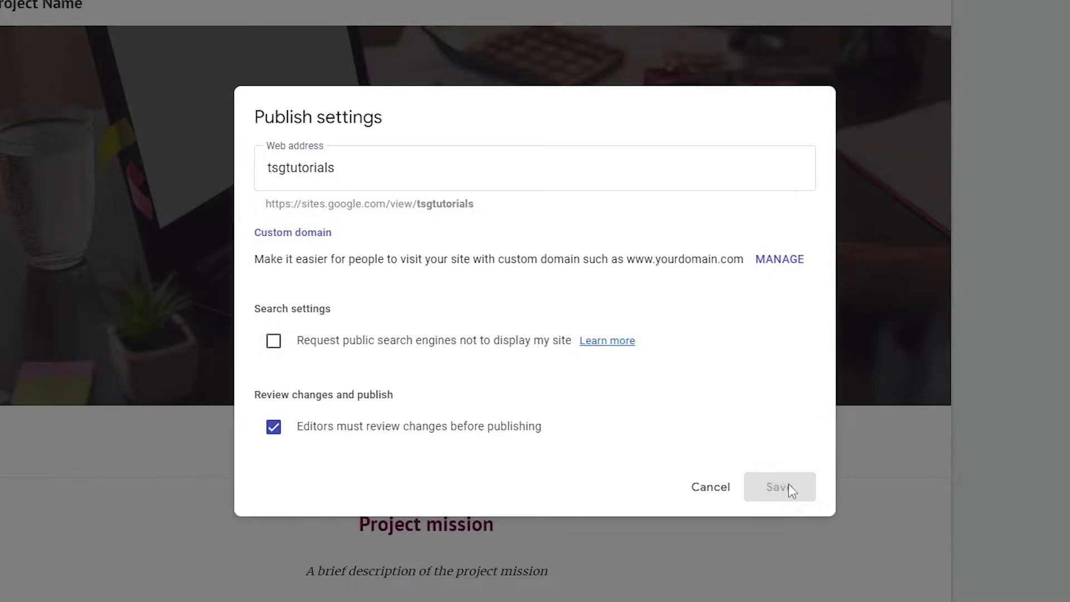
left_click(711, 487)
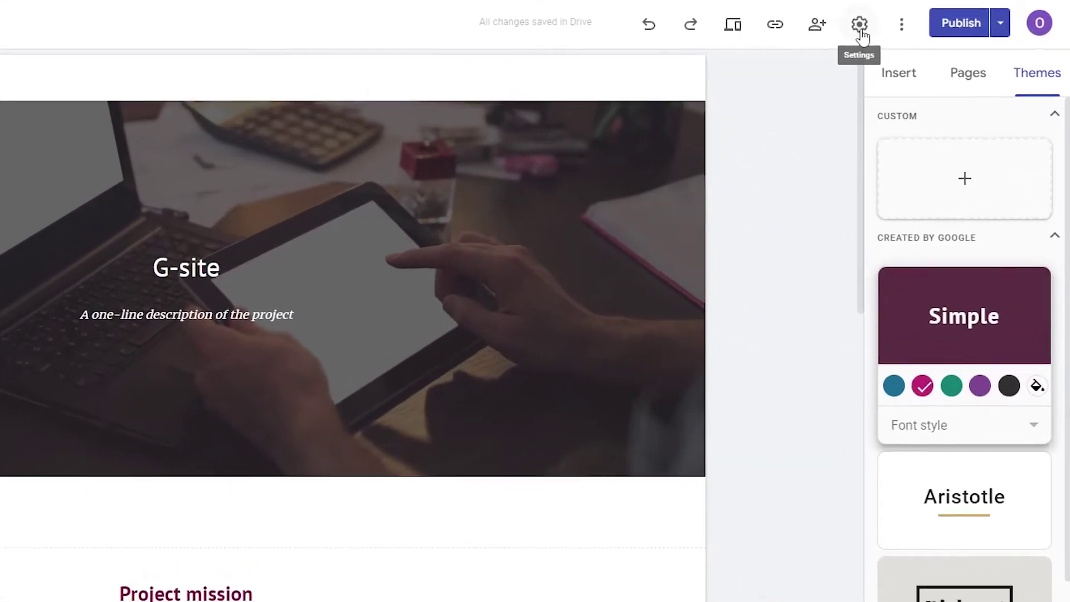
Save measurement ID G-KJNKS8KCKE in the site's Analytics settings with analytics enabled, then close settings
left_click(860, 26)
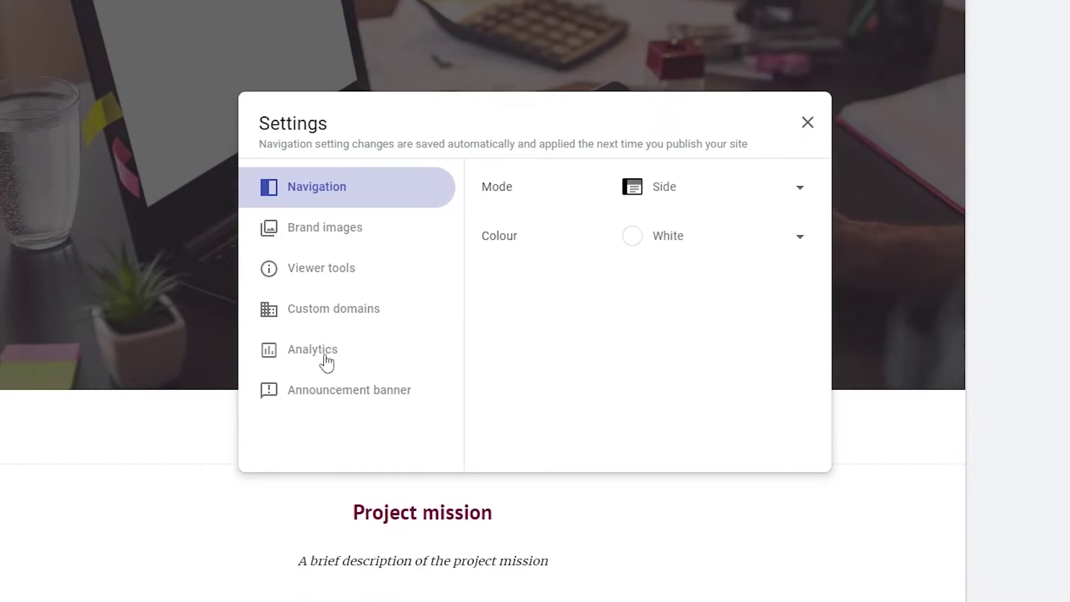
left_click(299, 362)
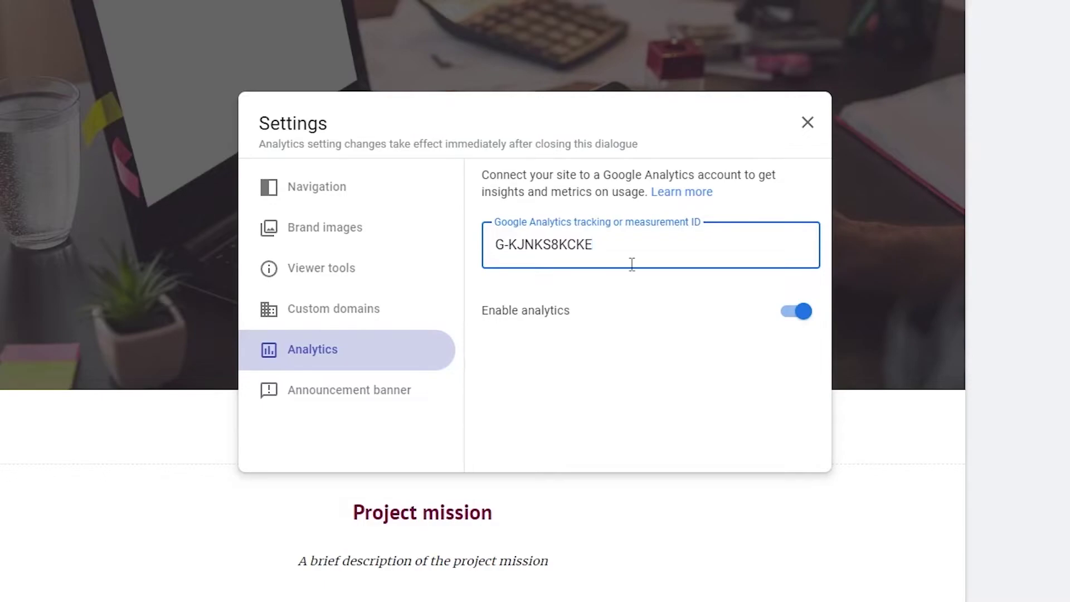
left_click(808, 122)
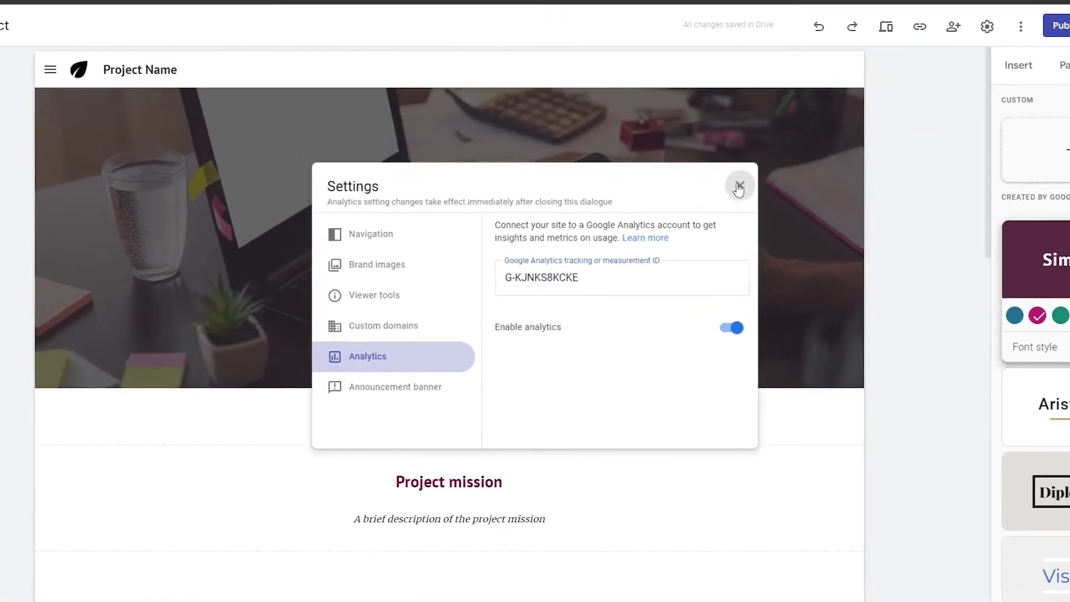
left_click(739, 187)
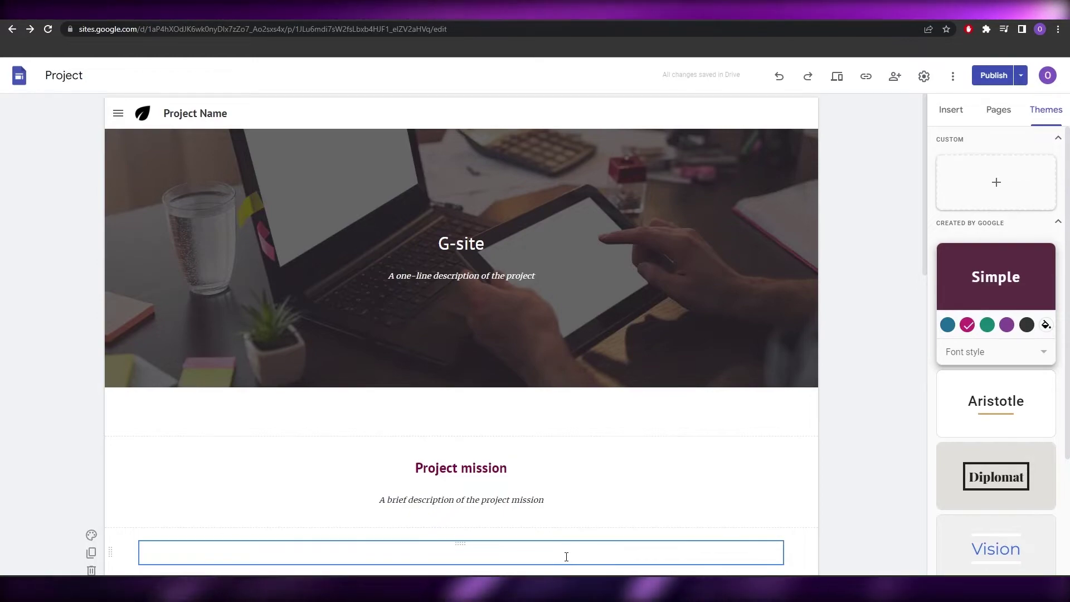
Remove the empty text box below Project mission and review the page
key("ctrl+z")
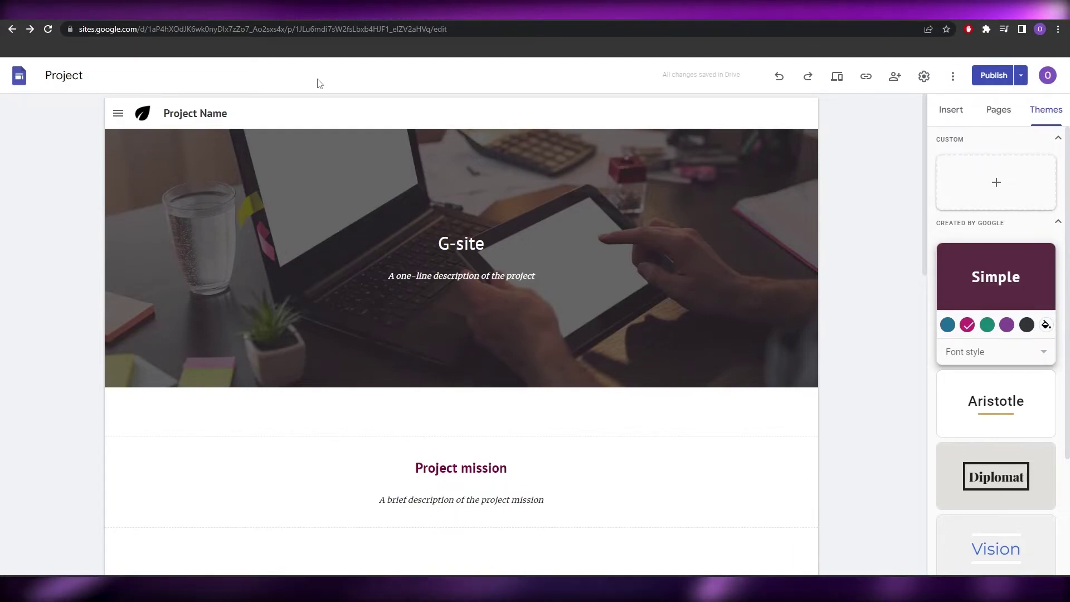
mouse_move(354, 119)
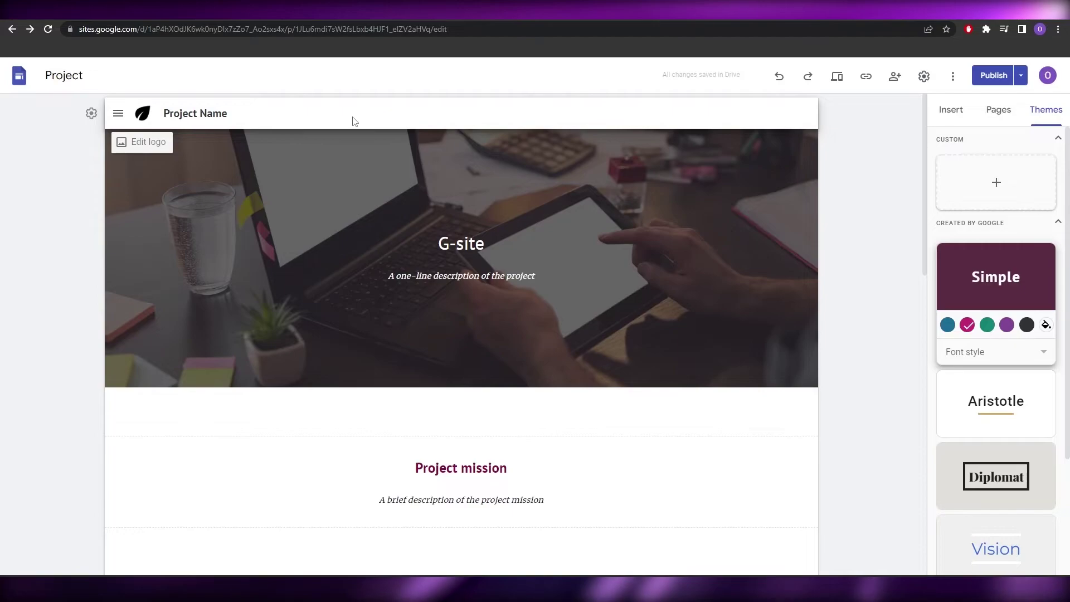
scroll(832, 256, "down", 7)
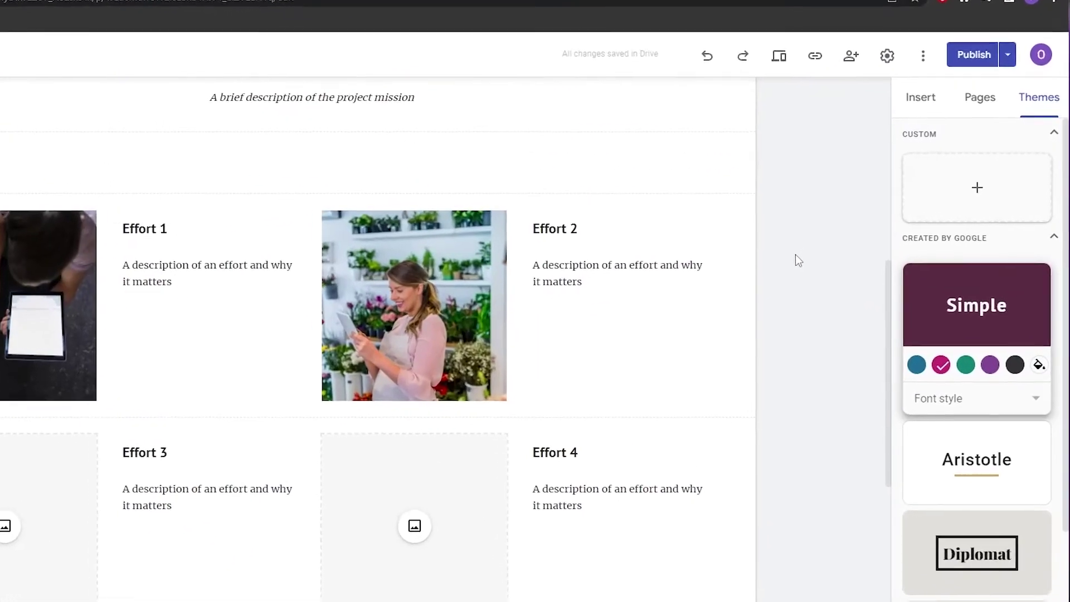
scroll(794, 254, "down", 3)
scroll(760, 278, "up", 5)
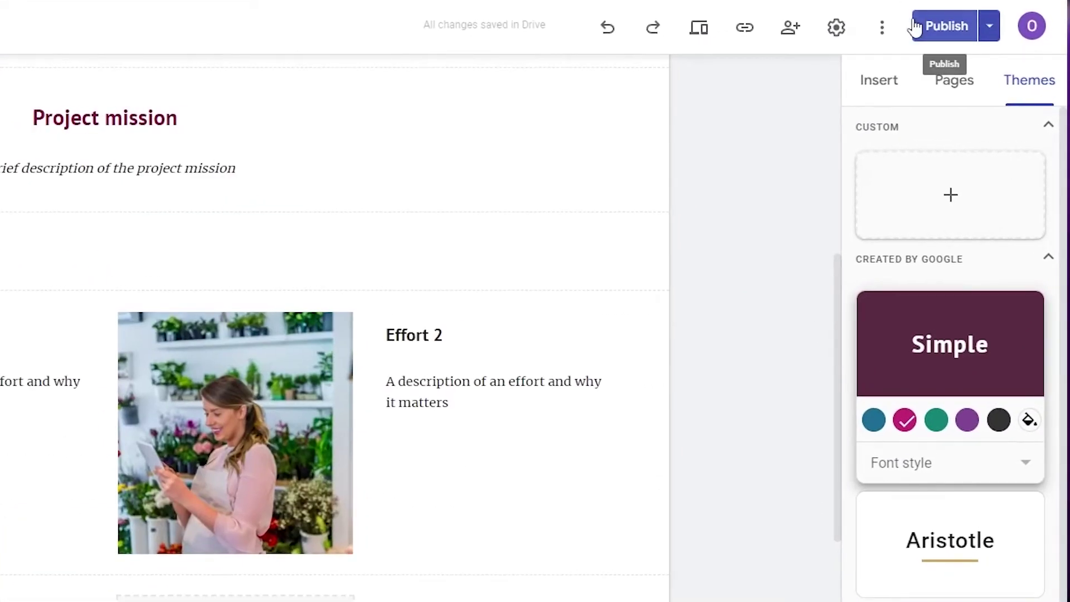
Publish the site's latest changes and return to the editor
left_click(923, 29)
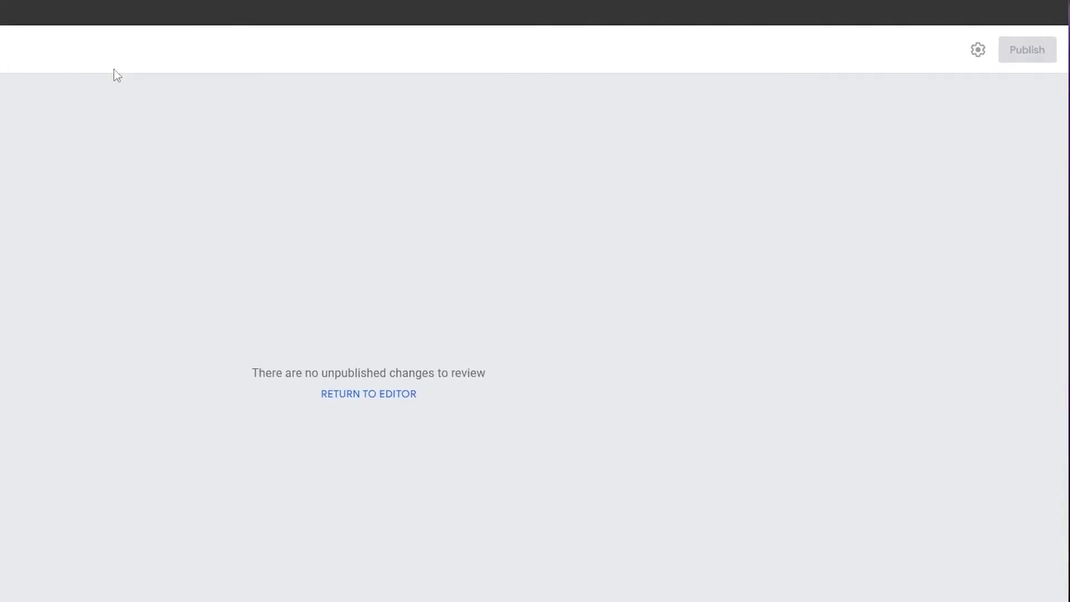
left_click(466, 361)
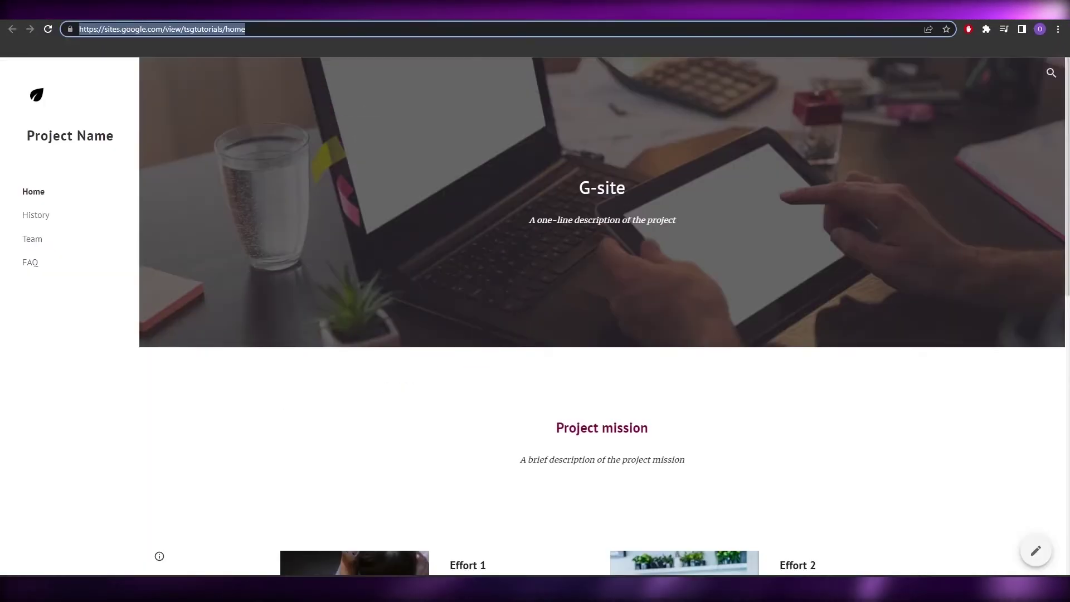
scroll(575, 287, "down", 5)
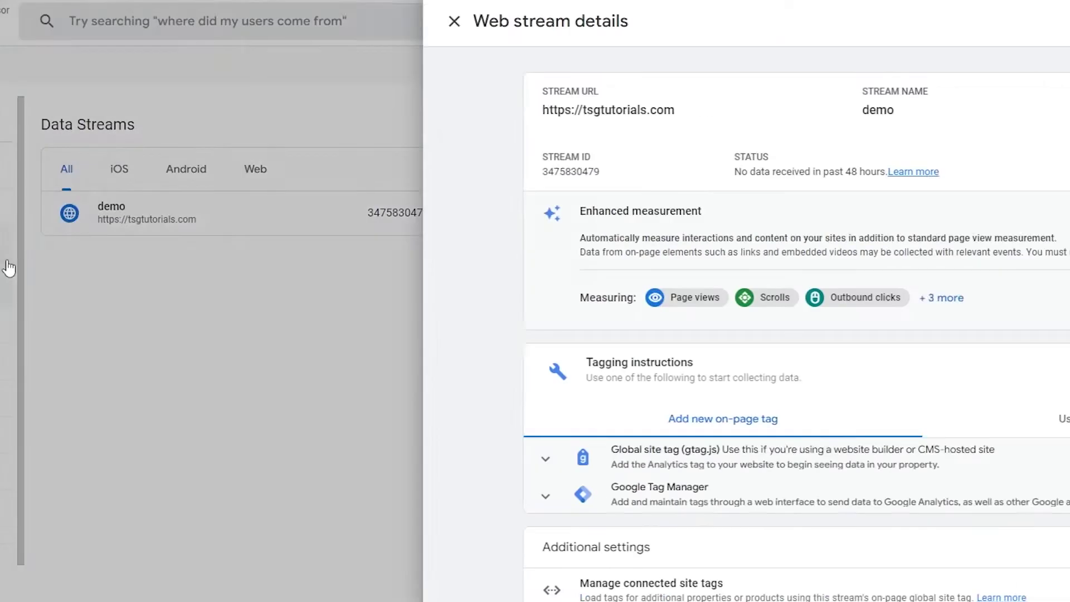
Close the demo stream details, go to Reports, and switch to the TSGtutorials property
left_click(8, 262)
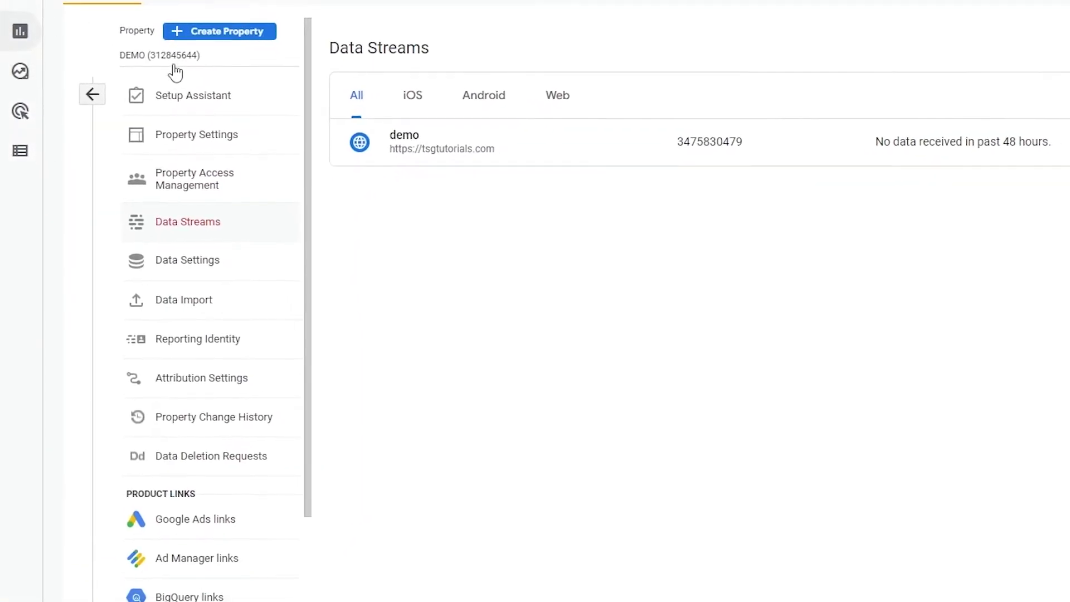
left_click(18, 63)
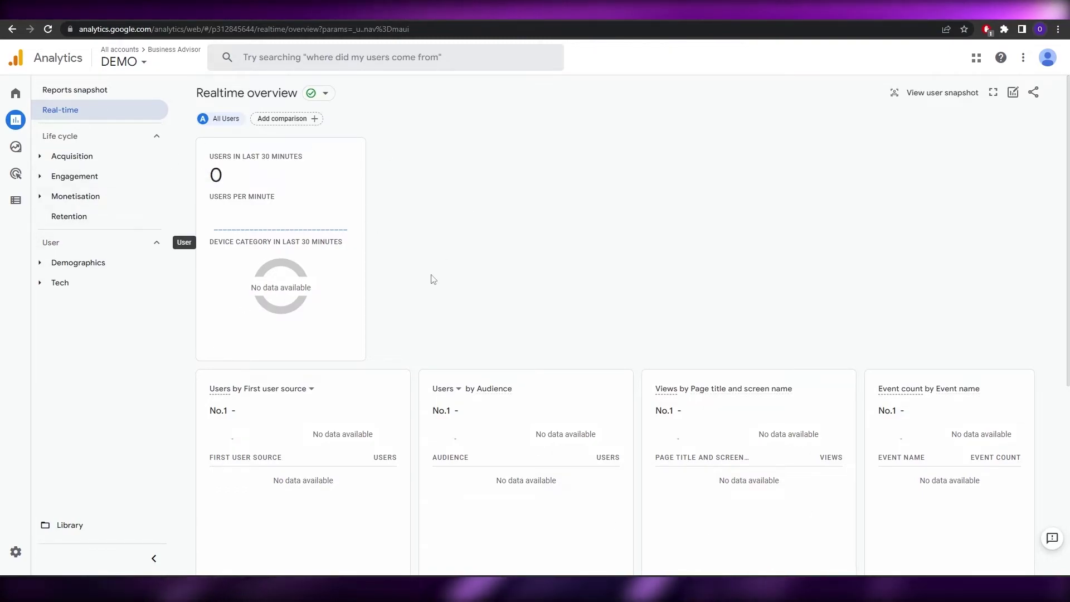
left_click(139, 67)
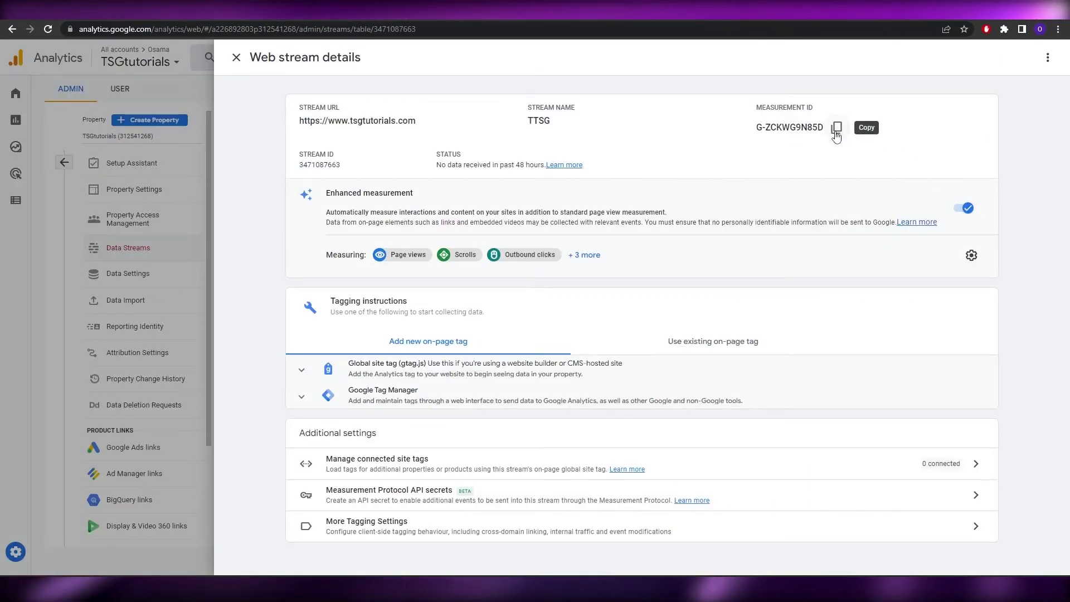
Copy G-ZCKWG9N85D and save it as the Google Analytics ID in Wix Marketing Integrations
left_click(837, 128)
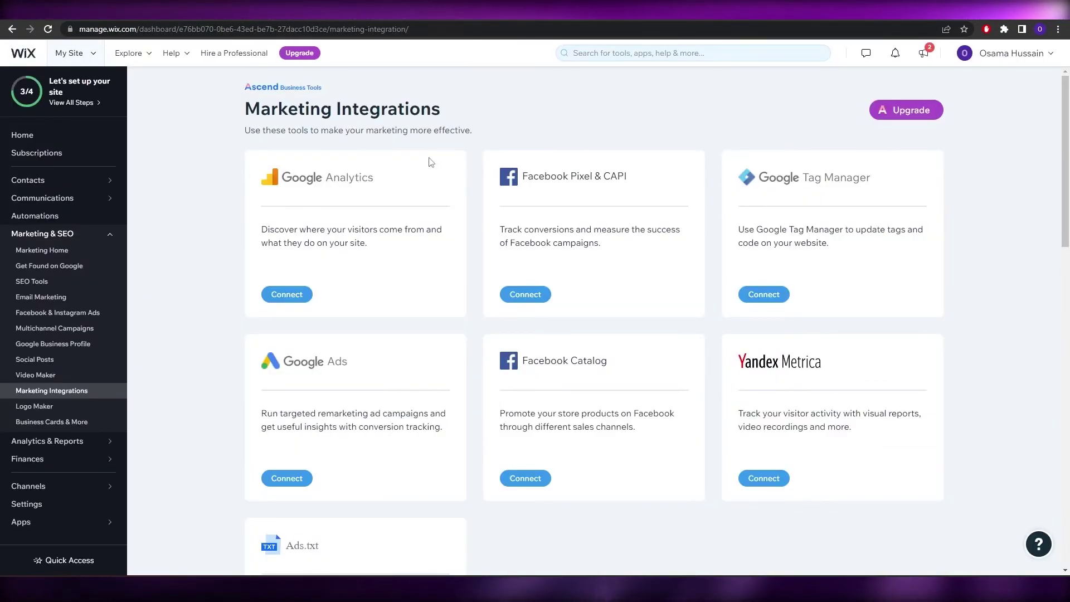
left_click(286, 294)
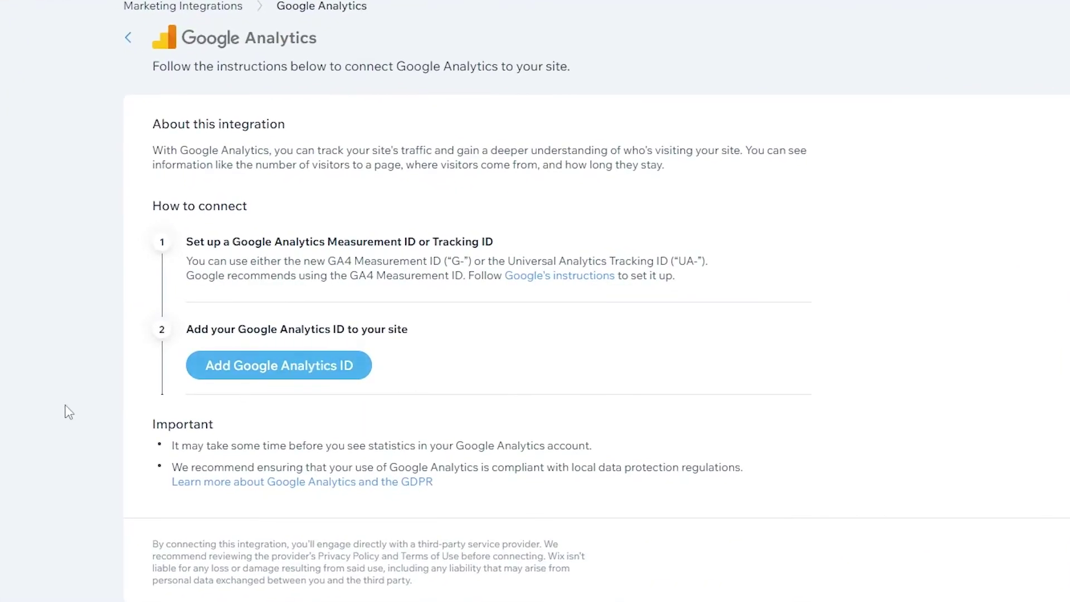
left_click(282, 380)
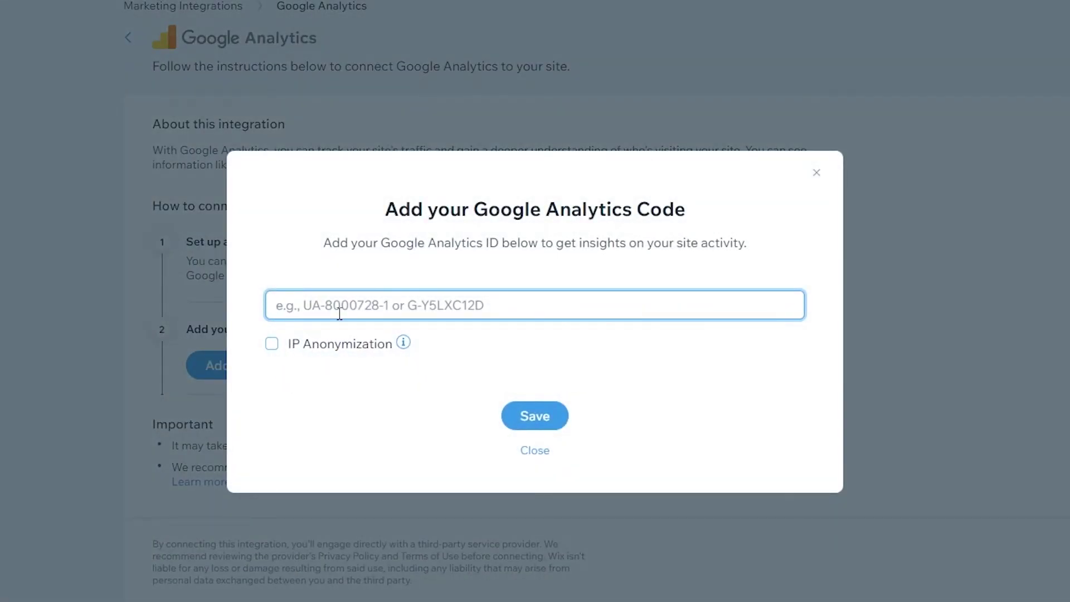
left_click(535, 416)
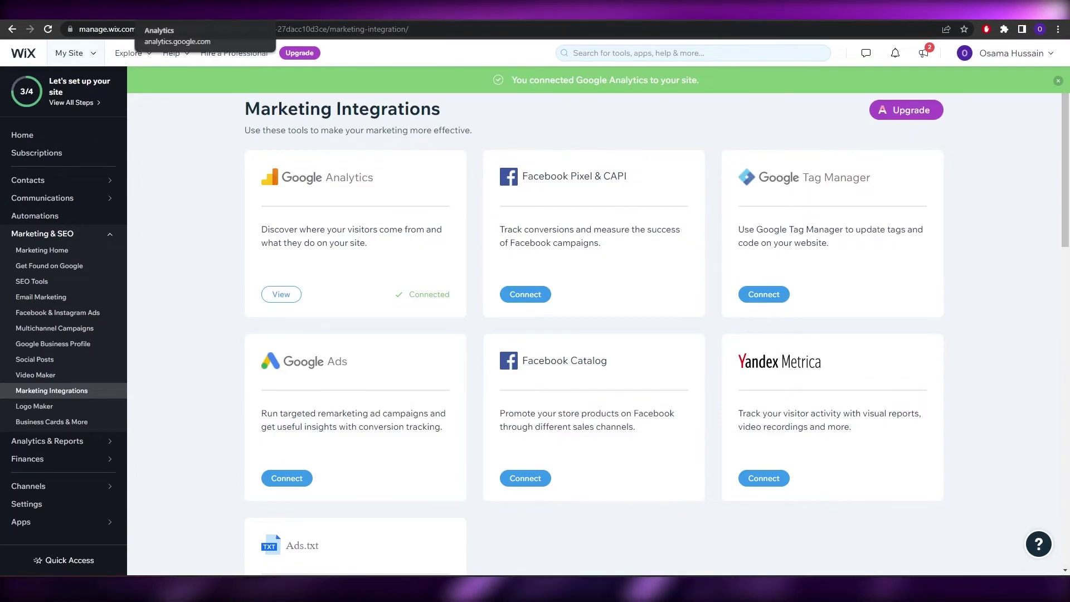
left_click(184, 10)
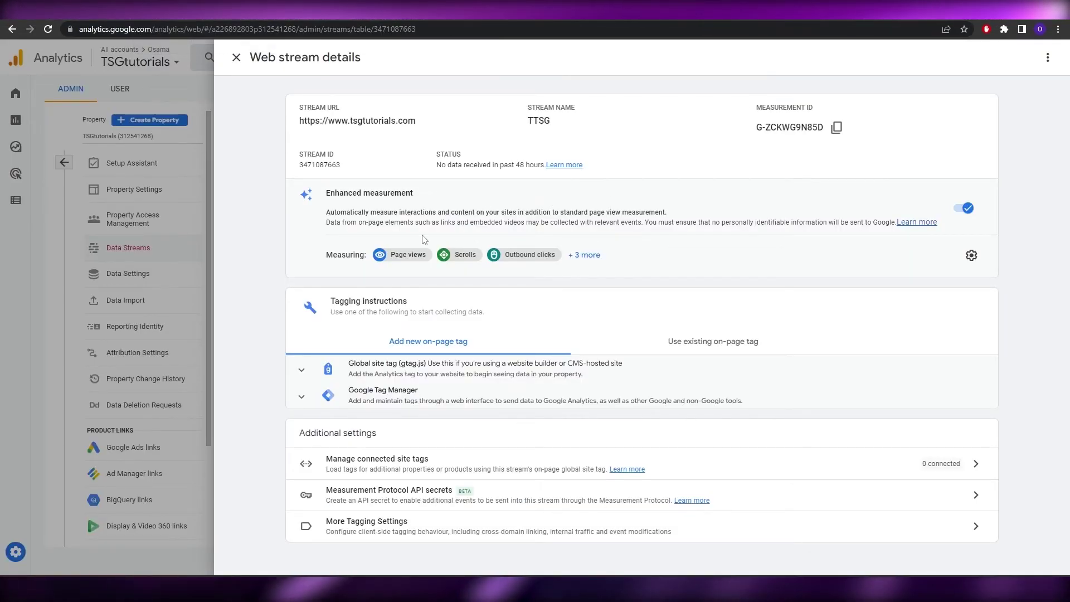
Reload the TSGtutorials property and open the Realtime overview, showing 0 users so far
key("F5")
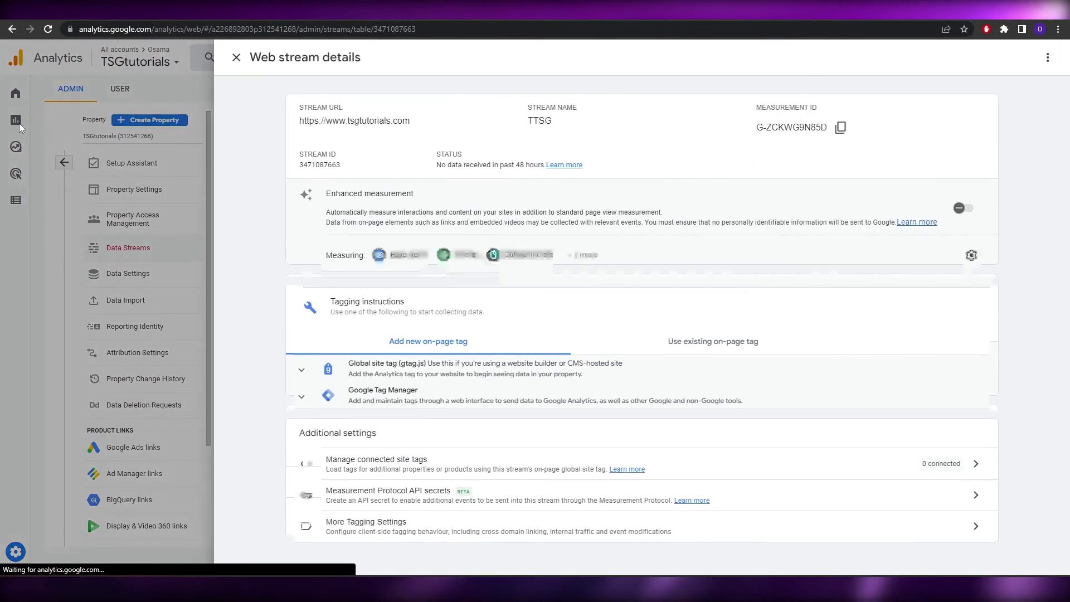
left_click(15, 119)
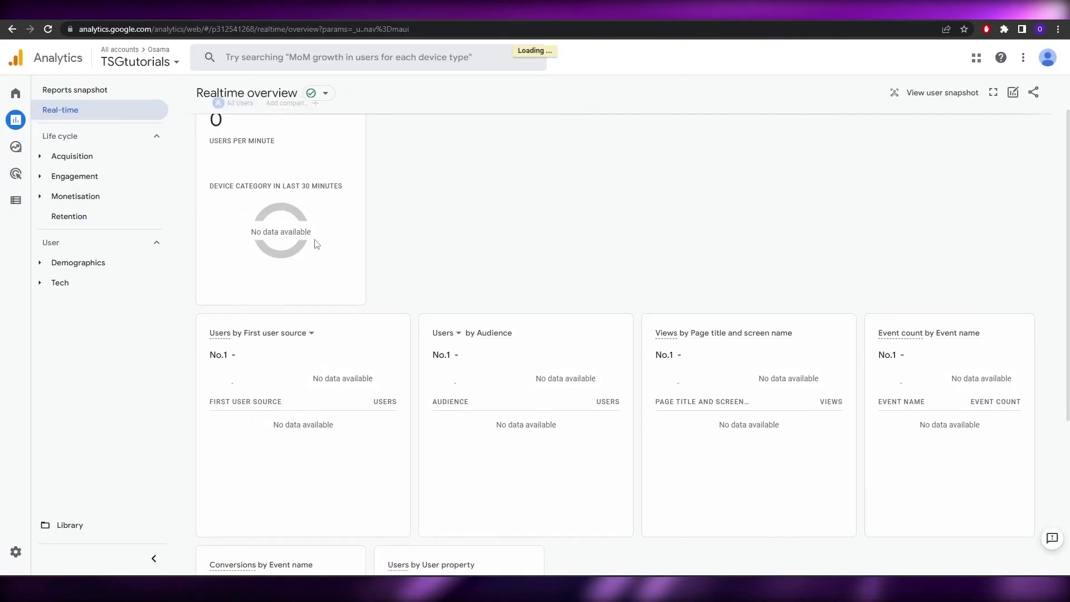
scroll(317, 244, "down", 4)
scroll(461, 244, "up", 2)
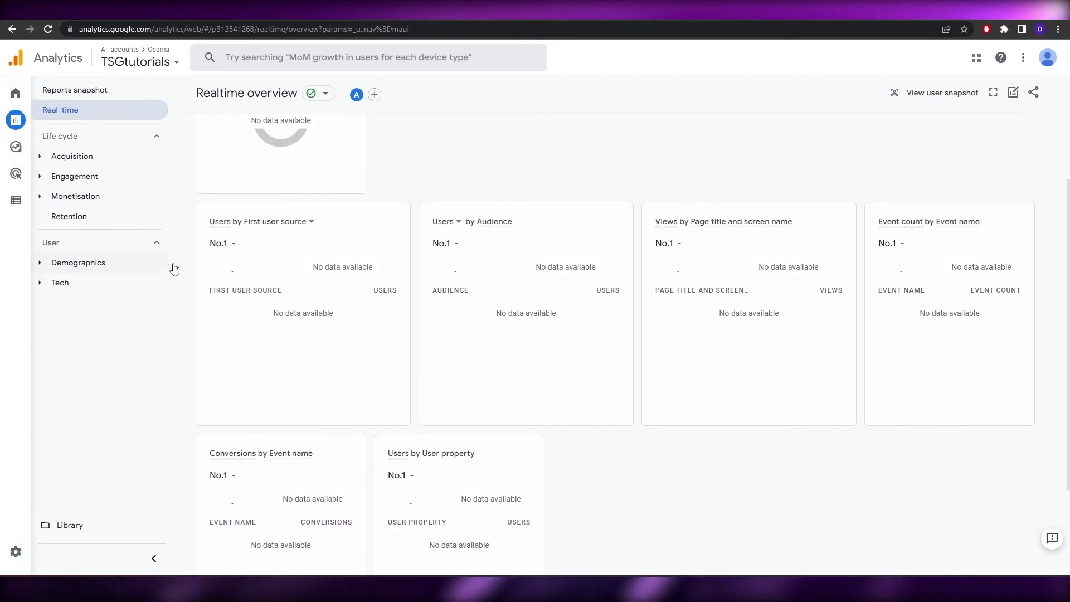
scroll(609, 282, "up", 3)
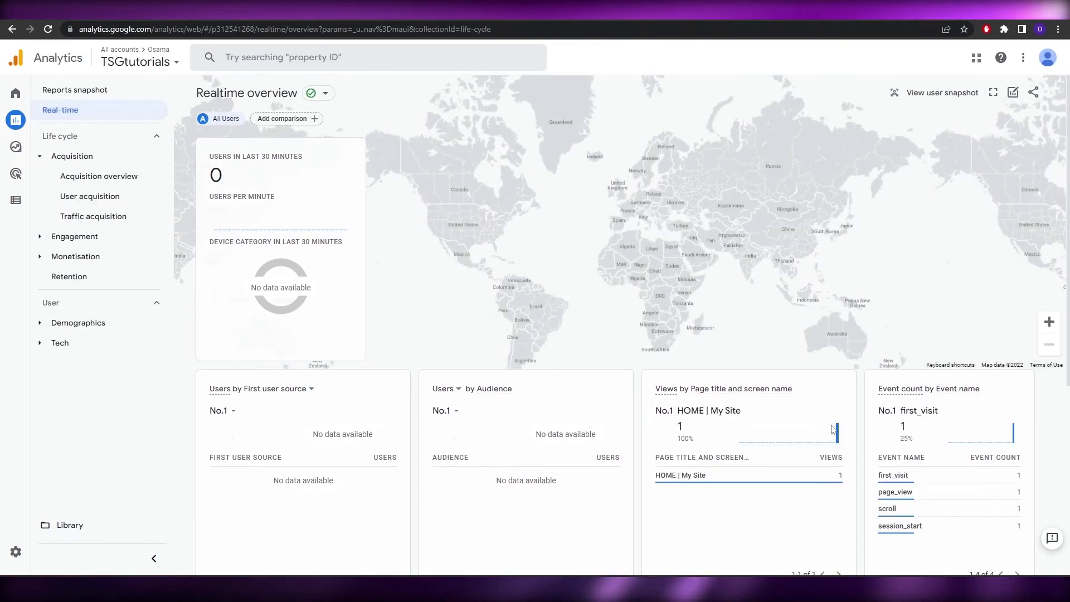
Check the Realtime cards: 1 view of HOME | My Site, plus first_visit and page_view events
mouse_move(734, 436)
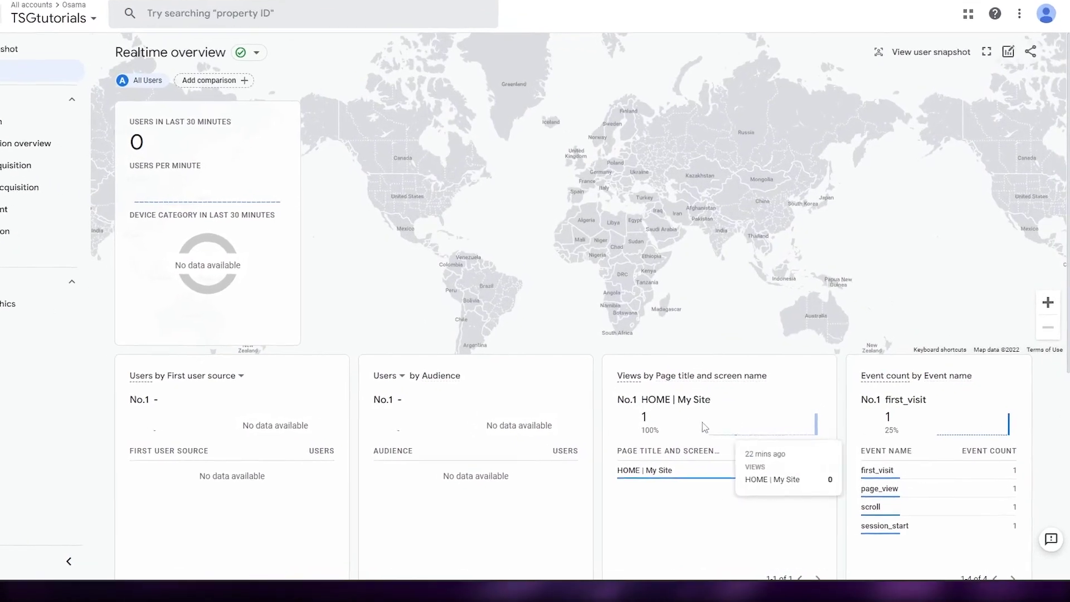
left_click_drag(634, 399, 660, 421)
left_click(639, 422)
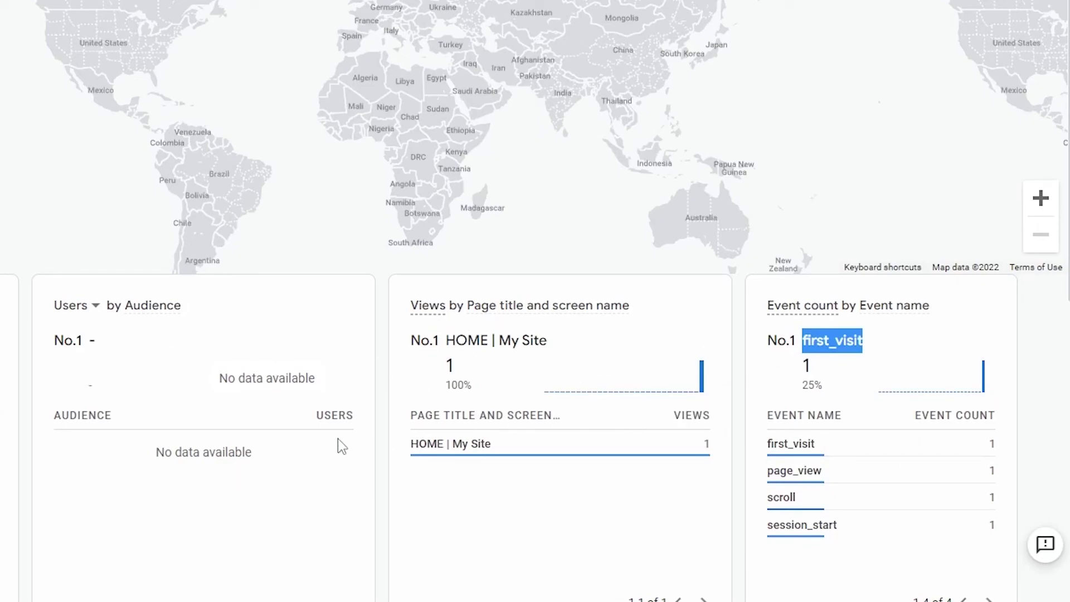
scroll(363, 446, "down", 3)
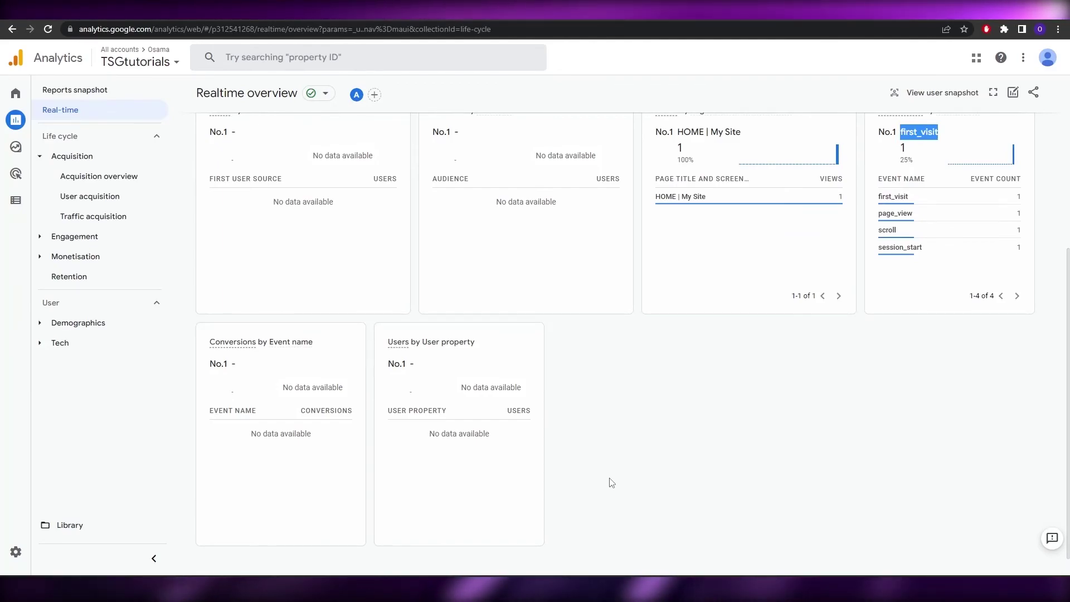
scroll(611, 482, "up", 4)
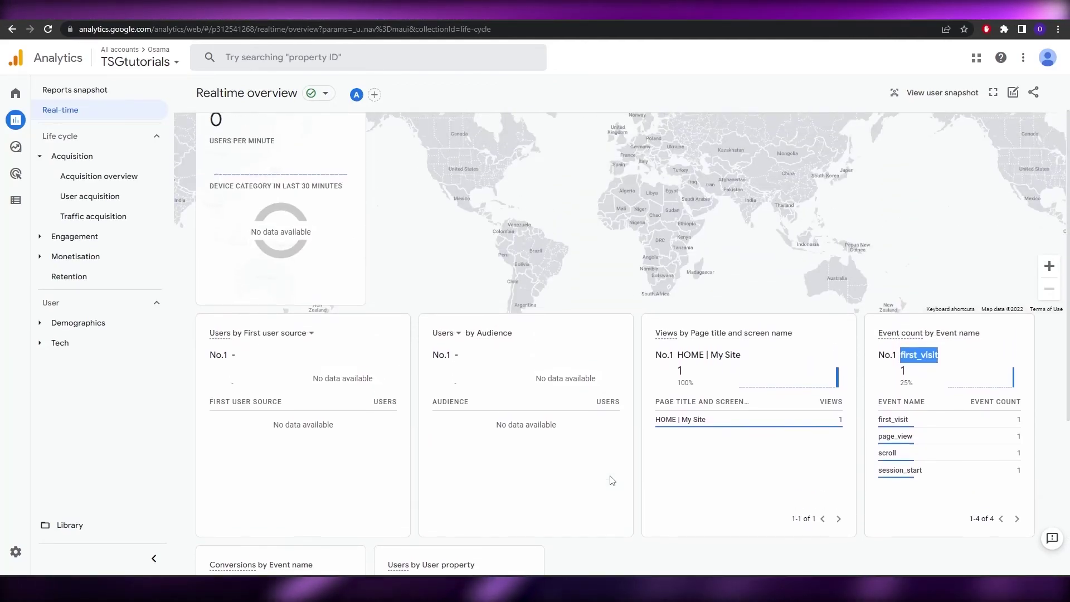
scroll(611, 483, "up", 1)
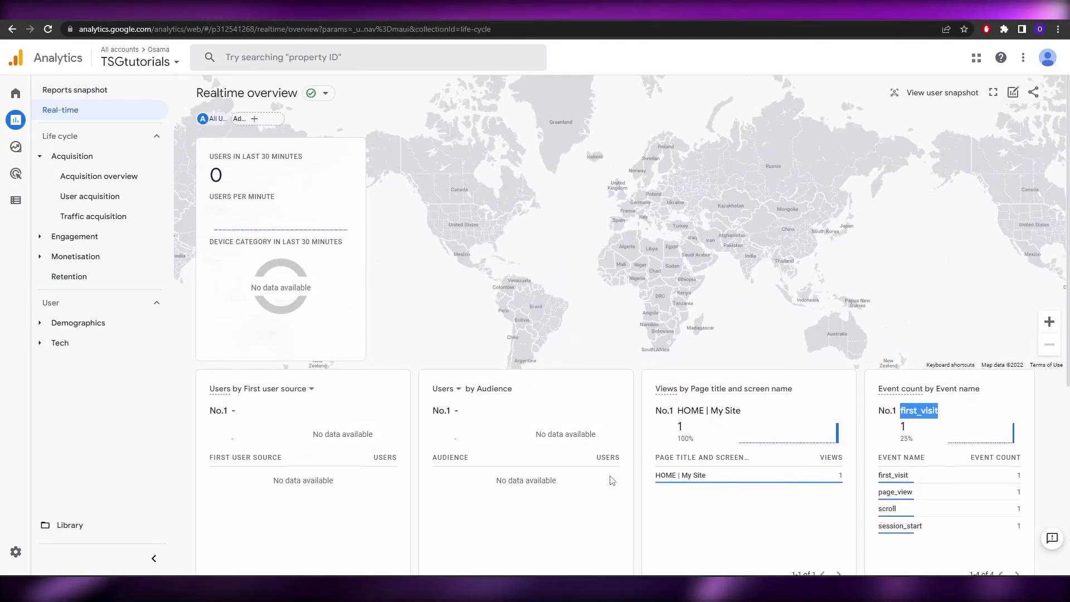